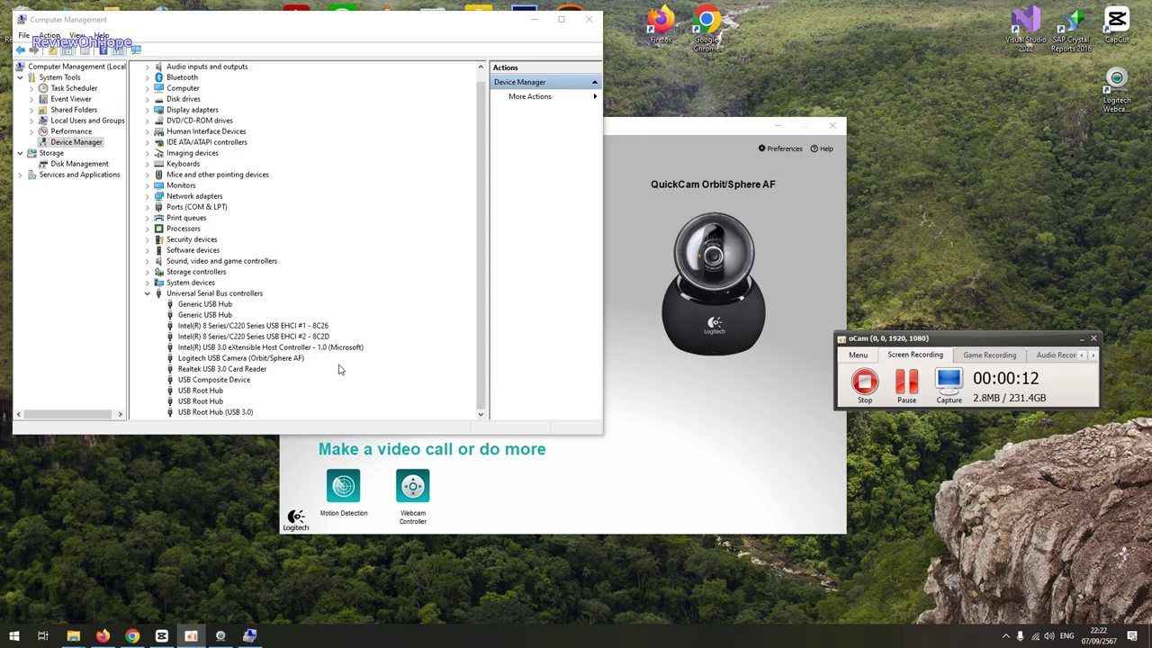
# Switch to Logitech Webcam Software, open Quick Capture and set it to photo mode.
pyautogui.click(661, 460)
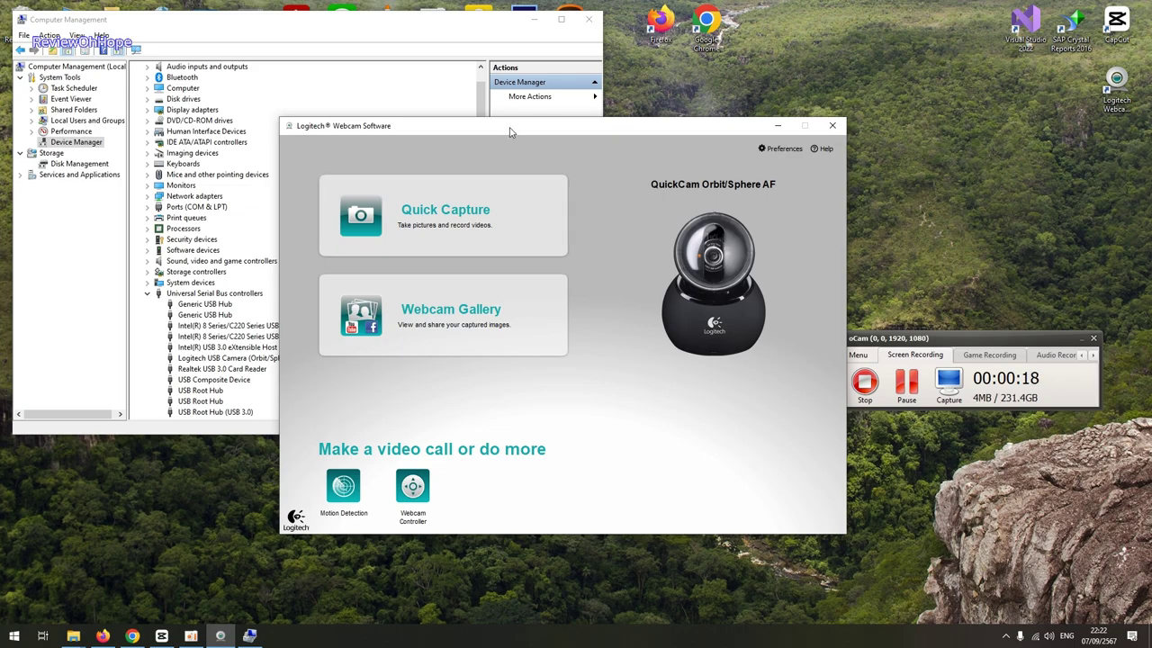
pyautogui.moveTo(509, 131); pyautogui.dragTo(514, 132)
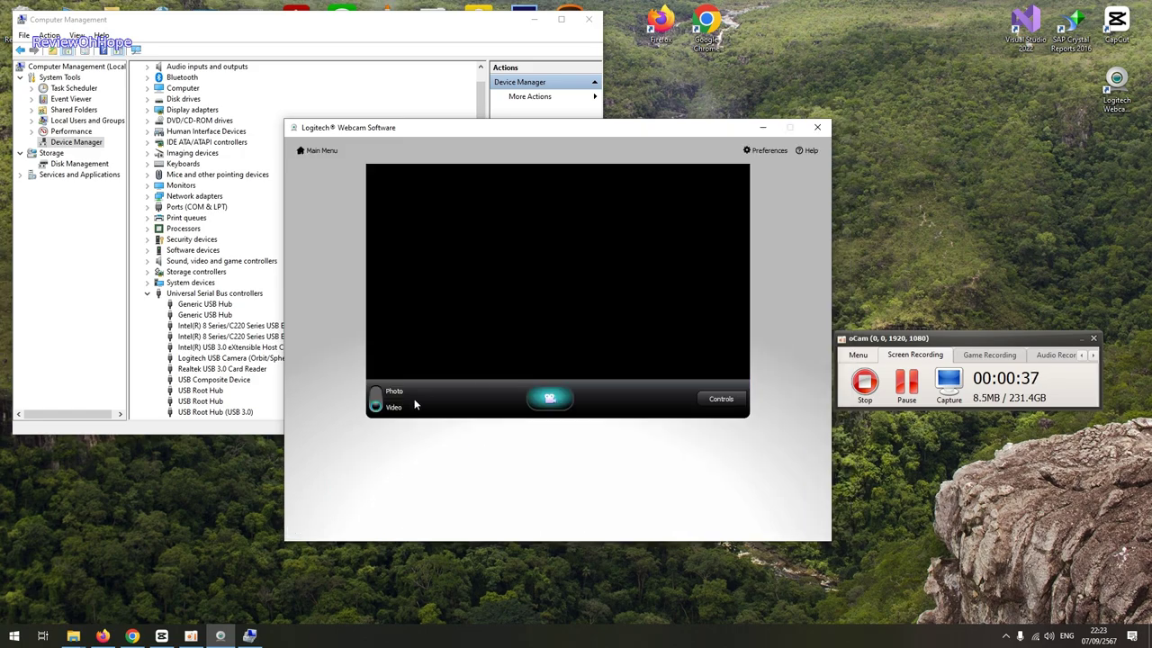
pyautogui.click(301, 398)
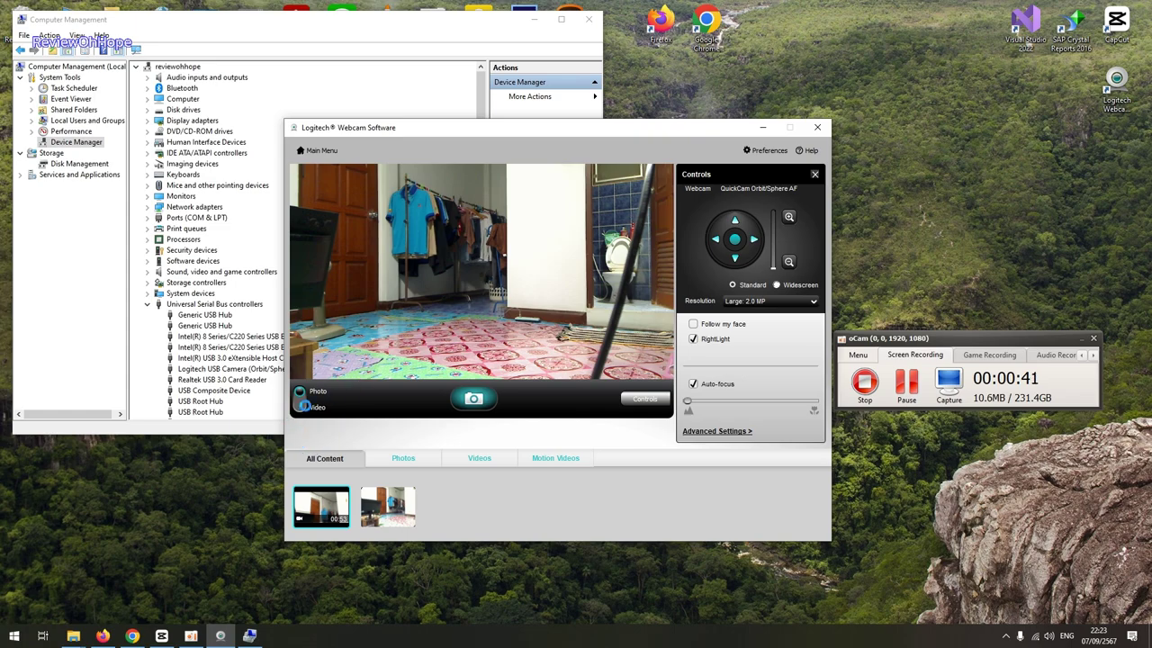
pyautogui.click(303, 404)
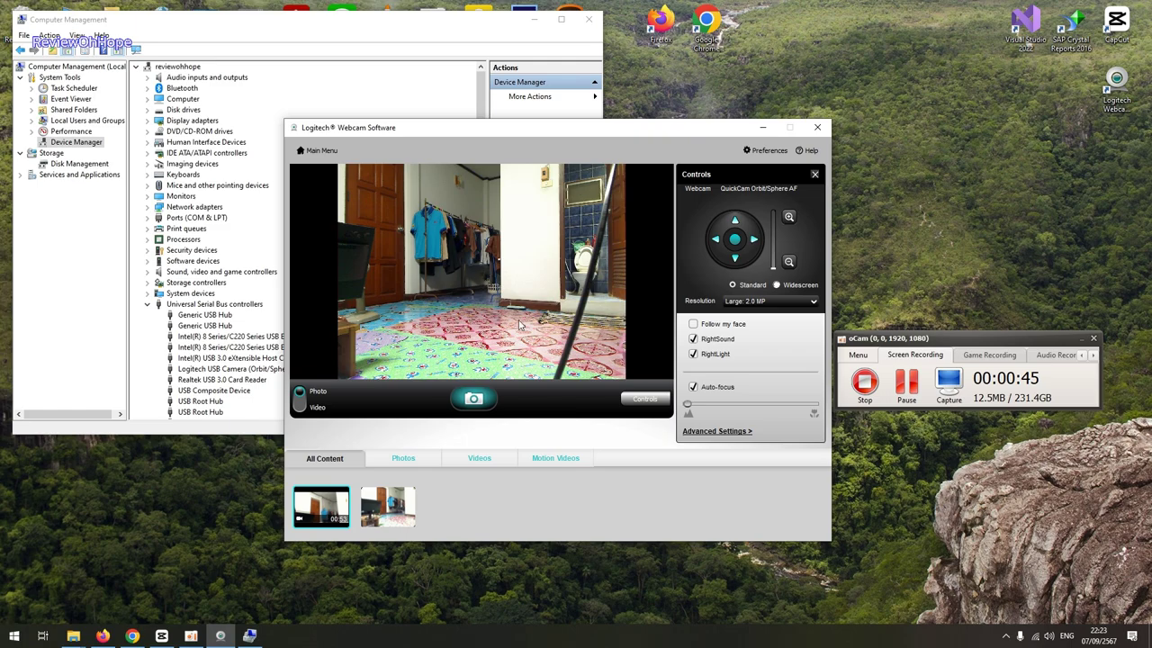
# Pan the webcam right, past the metal shelf, until it faces the blank wall.
pyautogui.click(755, 242)
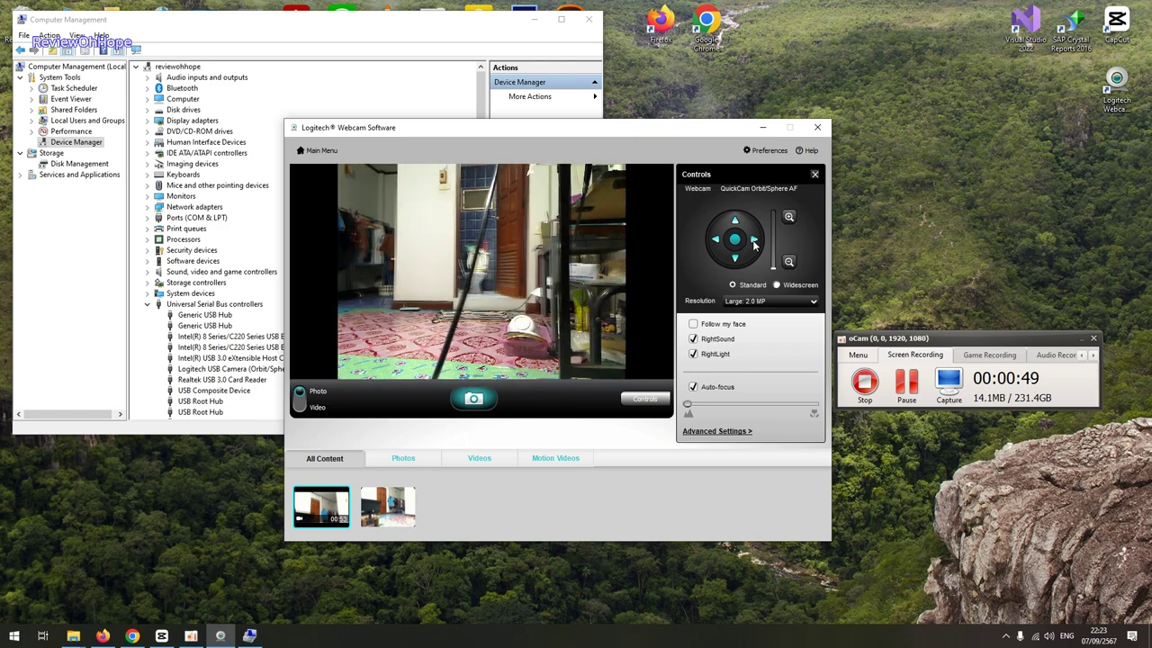
pyautogui.click(754, 241)
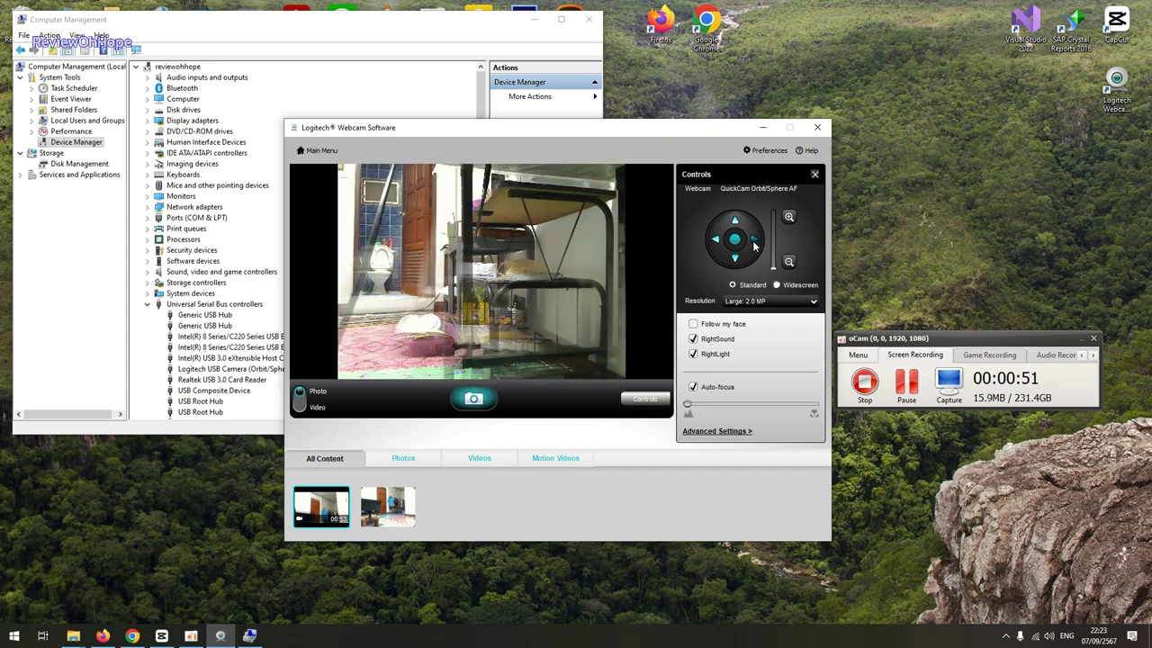
pyautogui.click(754, 241)
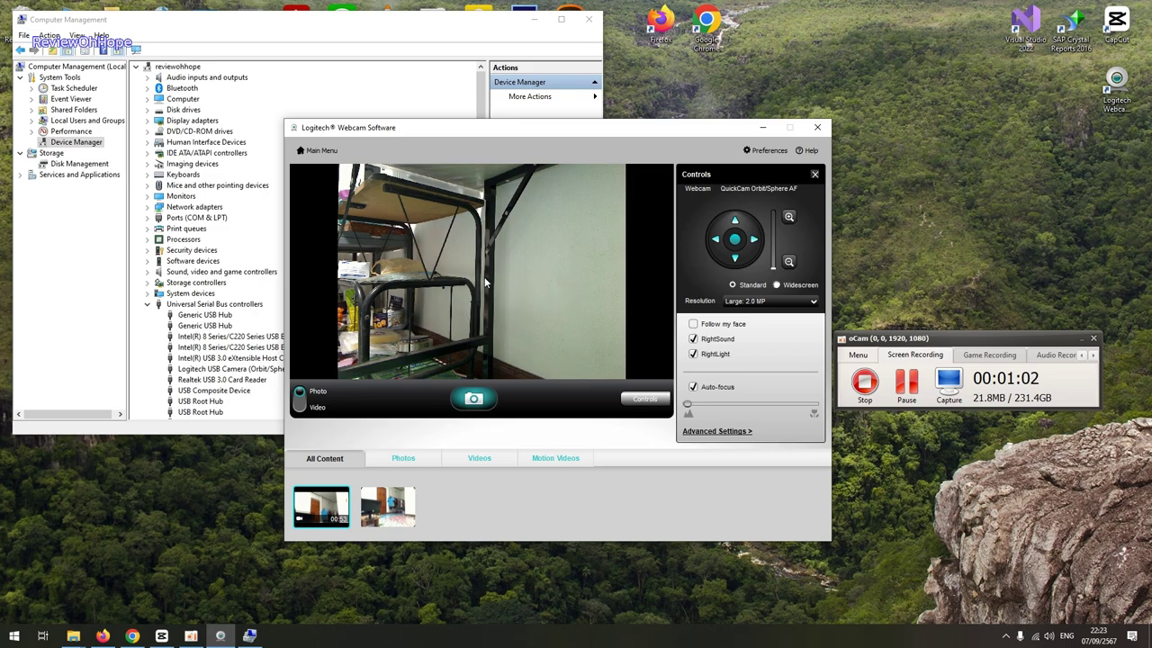
pyautogui.click(756, 241)
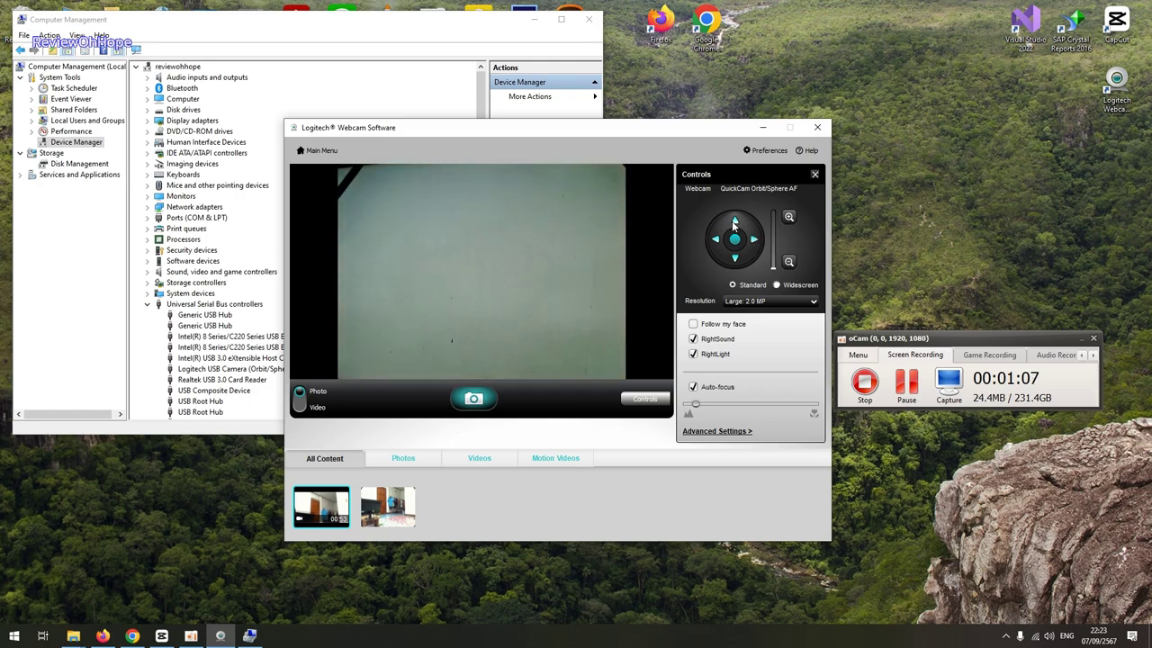
# Tilt the webcam up past the metal bar above the wall, and back down until the wall's base is in view.
pyautogui.click(736, 223)
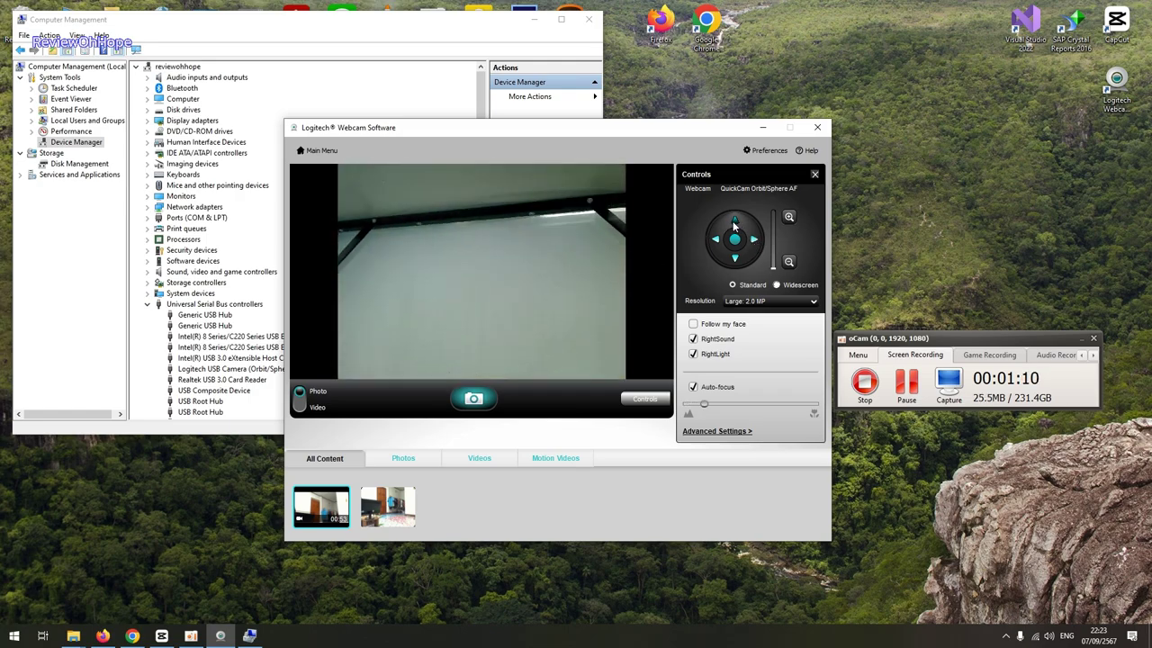
pyautogui.click(734, 222)
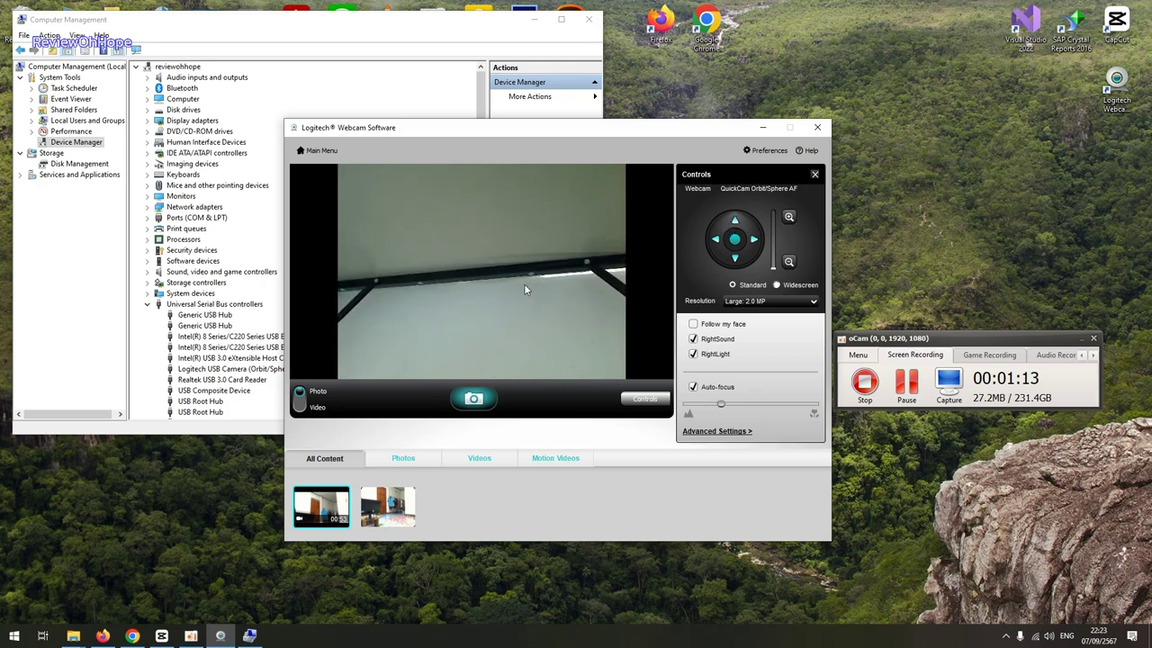
pyautogui.click(733, 225)
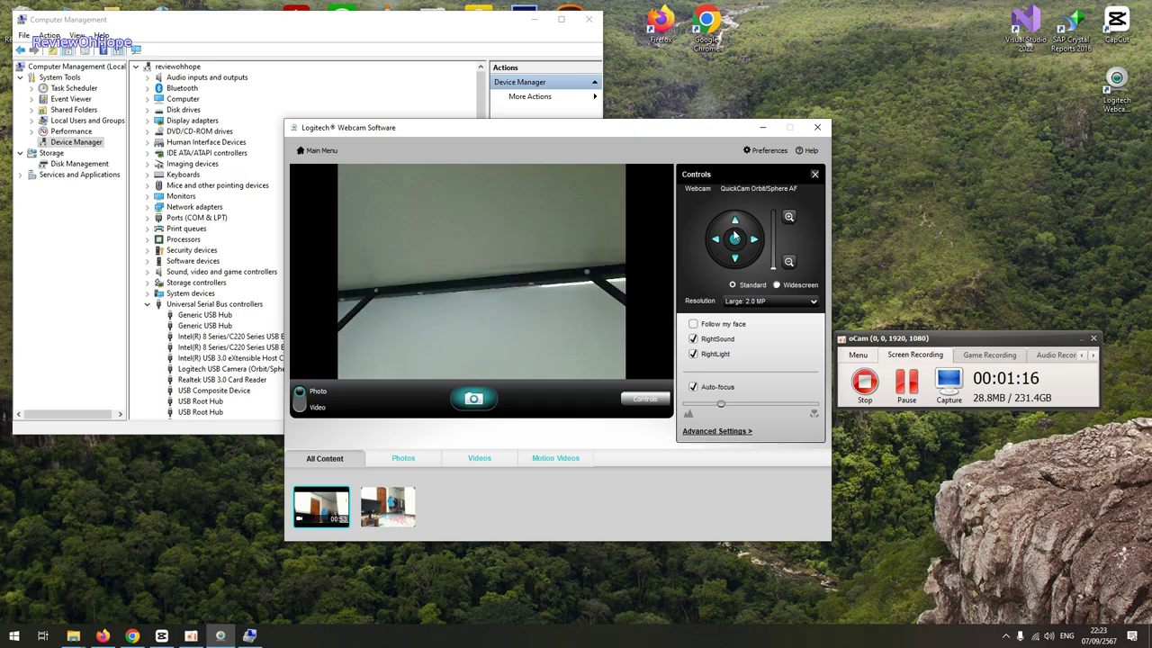
pyautogui.click(735, 260)
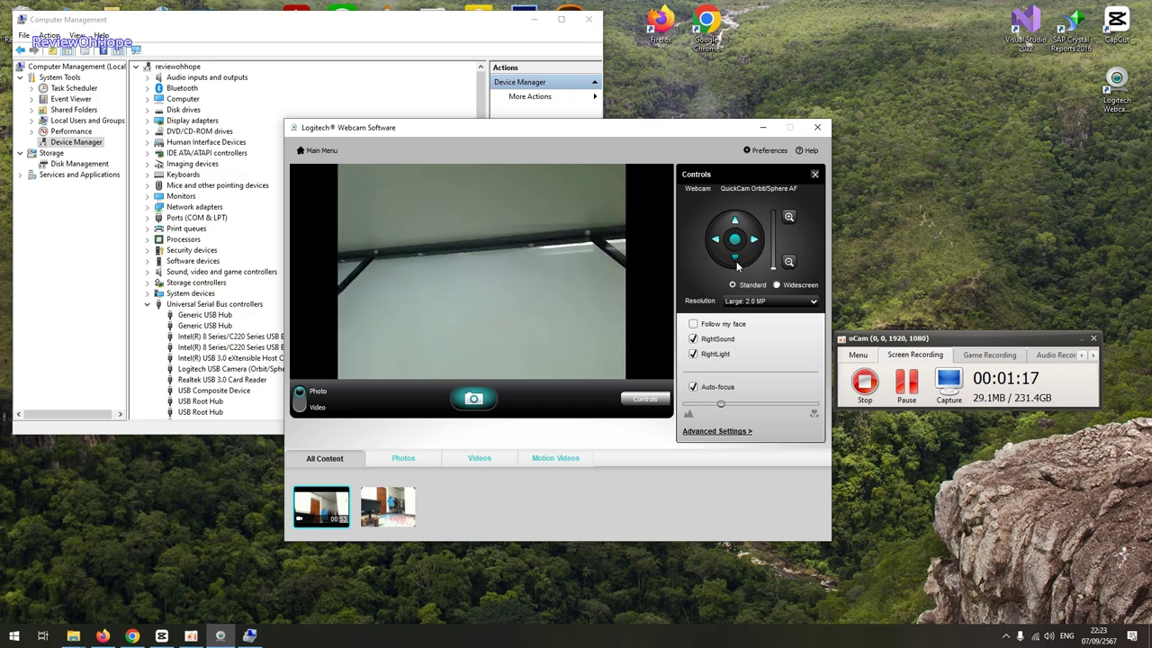
pyautogui.click(735, 260)
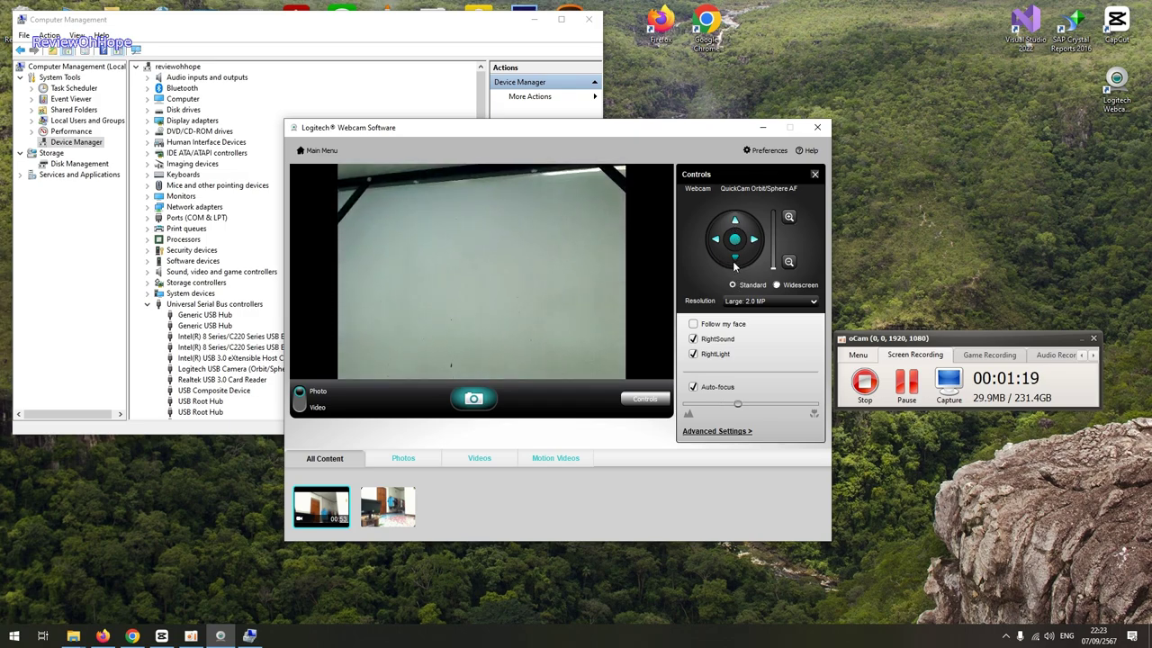
pyautogui.click(735, 260)
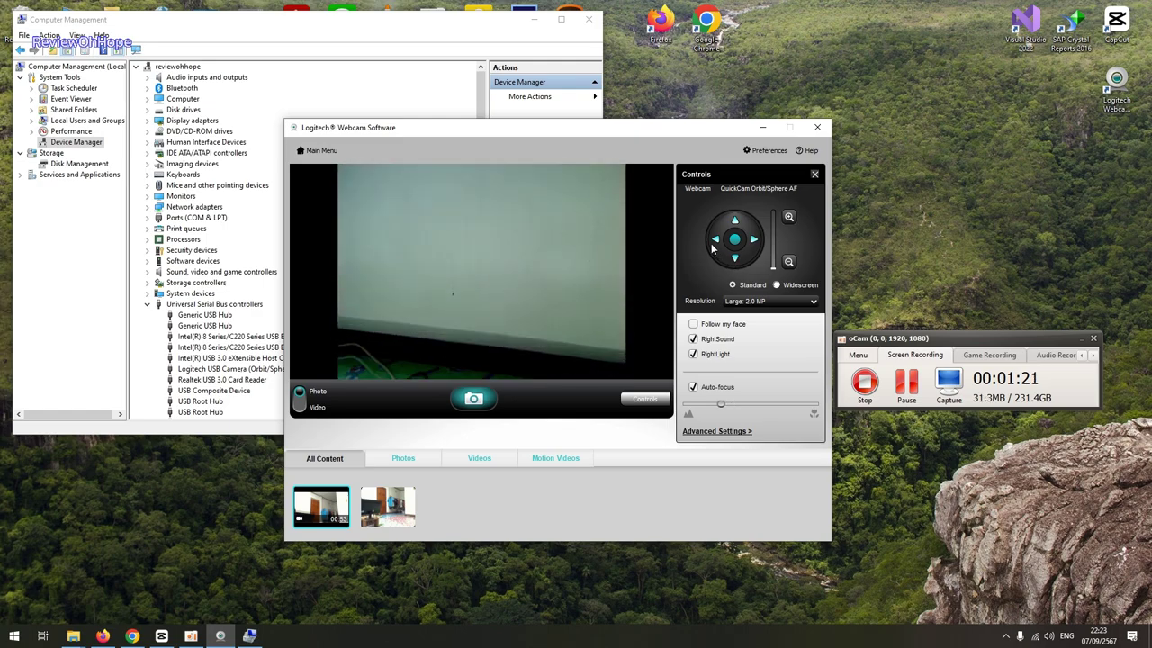
# Pan the webcam left to frame the metal shelf and tilt it slightly up.
pyautogui.click(716, 241)
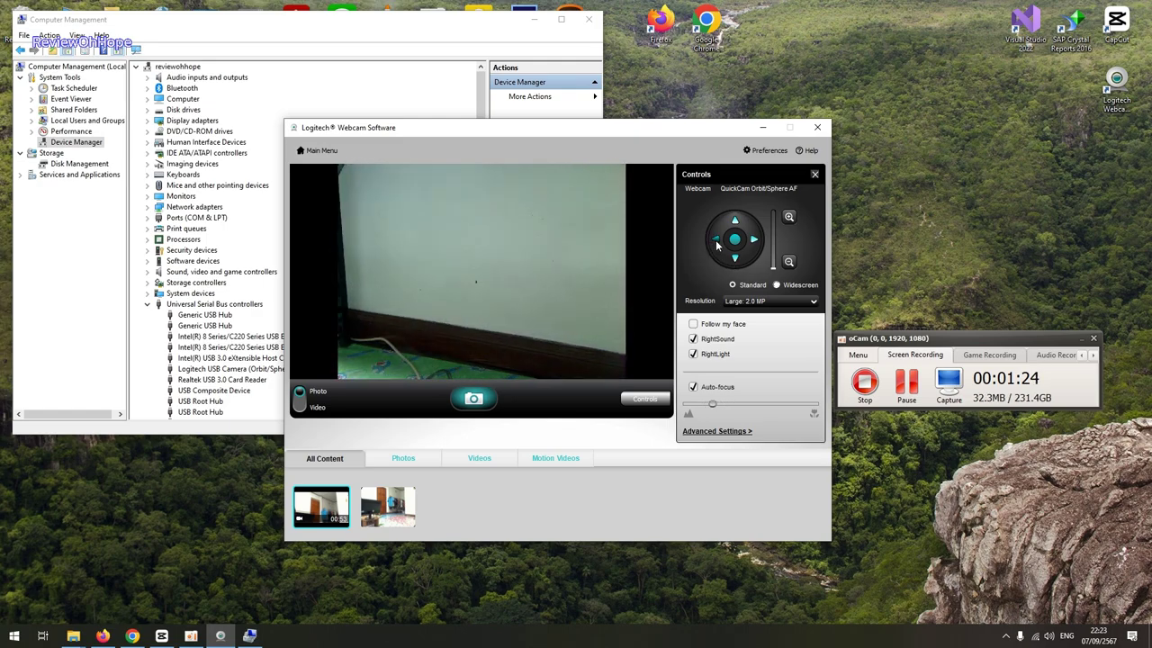
pyautogui.click(715, 241)
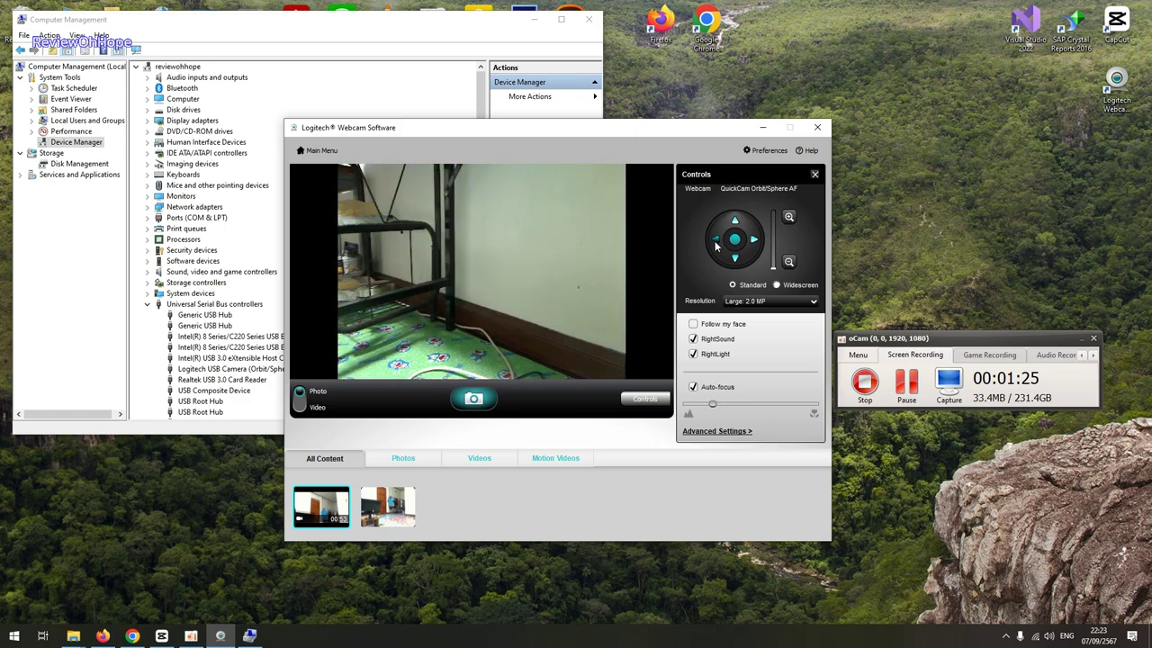
pyautogui.click(715, 241)
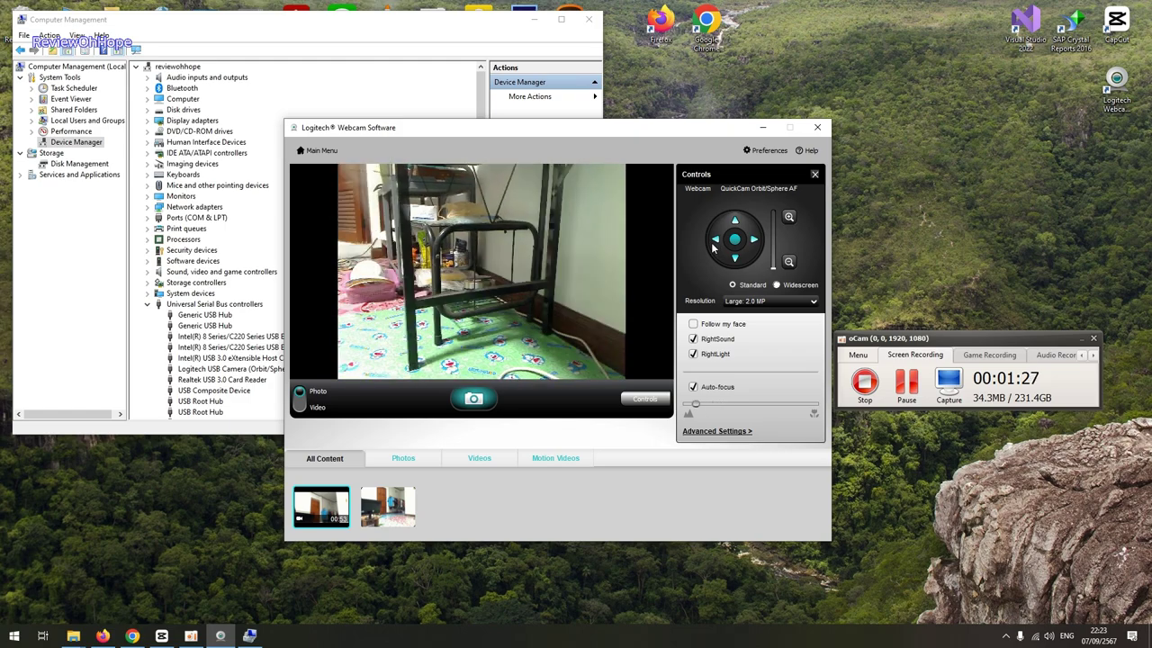
pyautogui.click(733, 225)
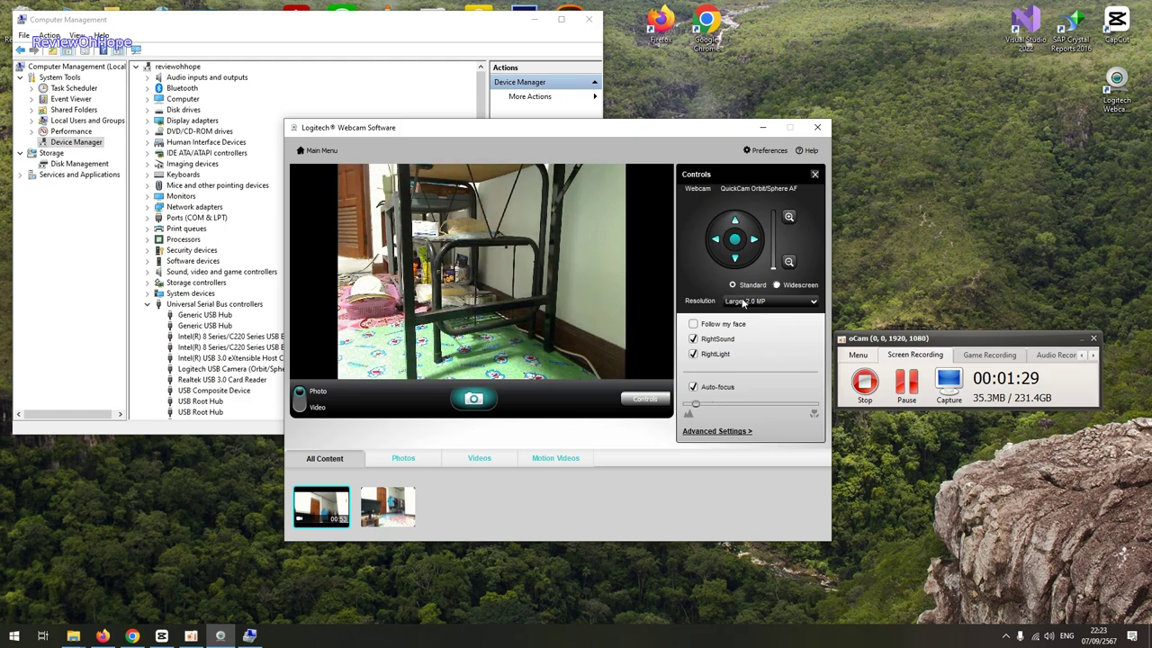
# Set the photo resolution to Max: 8.0 MP and capture a photo of the metal shelf.
pyautogui.click(743, 303)
pyautogui.click(744, 337)
pyautogui.click(764, 302)
pyautogui.click(763, 302)
pyautogui.click(474, 400)
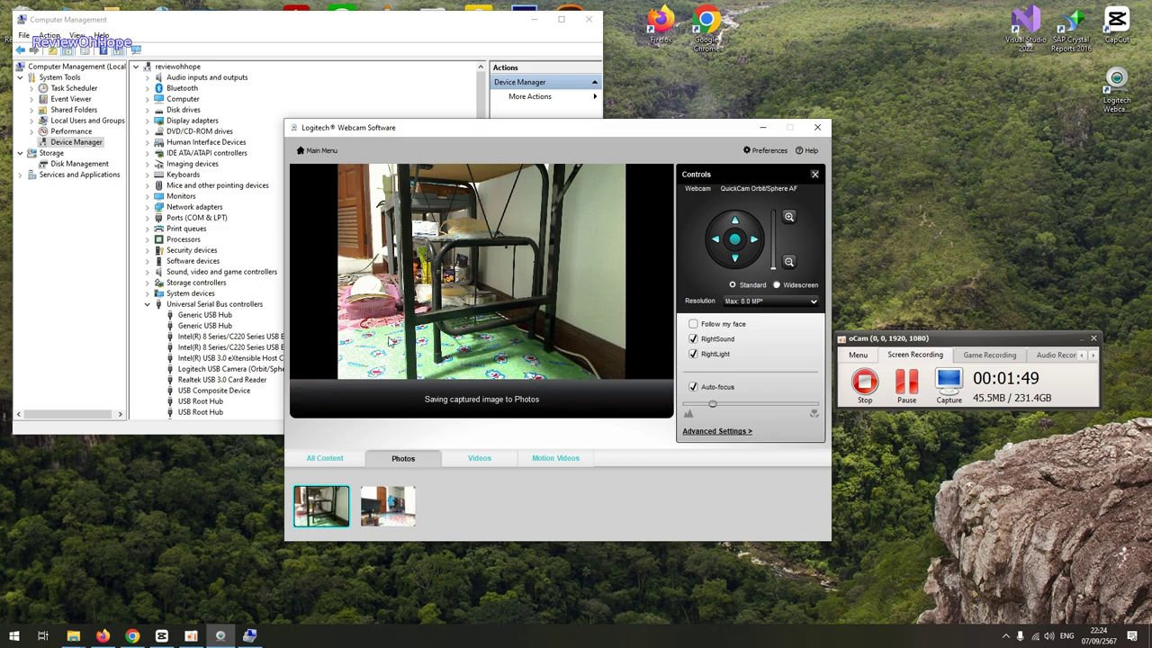
# Aim the webcam further left and down, capturing one photo beside the shelf and another of the patterned floor.
pyautogui.click(711, 240)
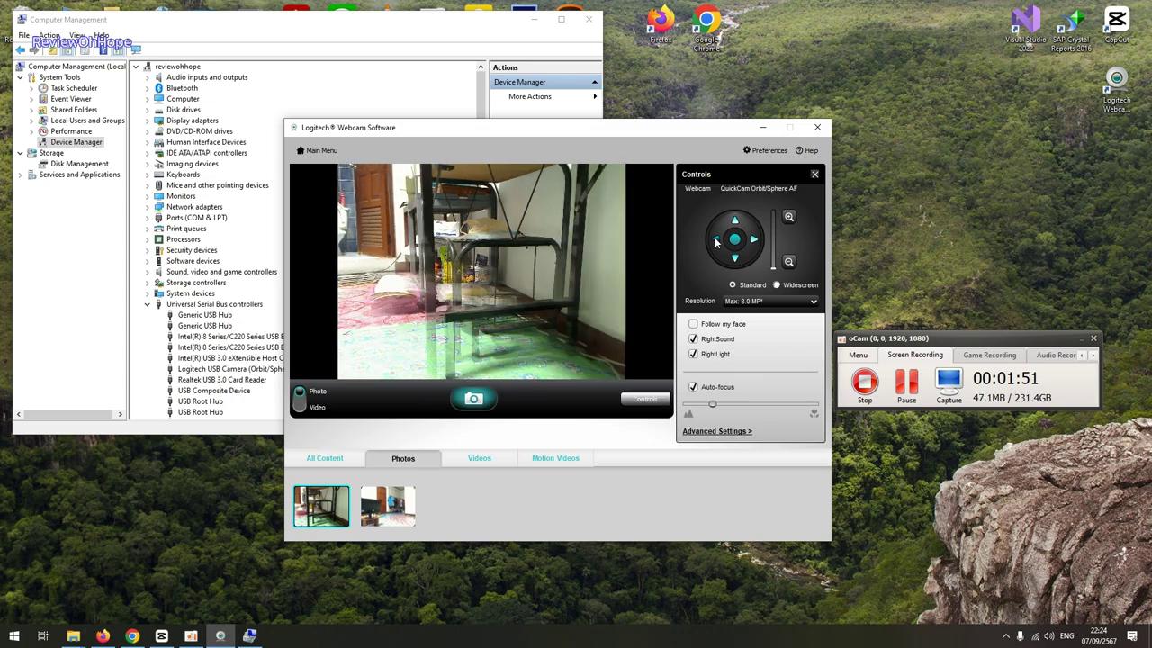
pyautogui.click(735, 258)
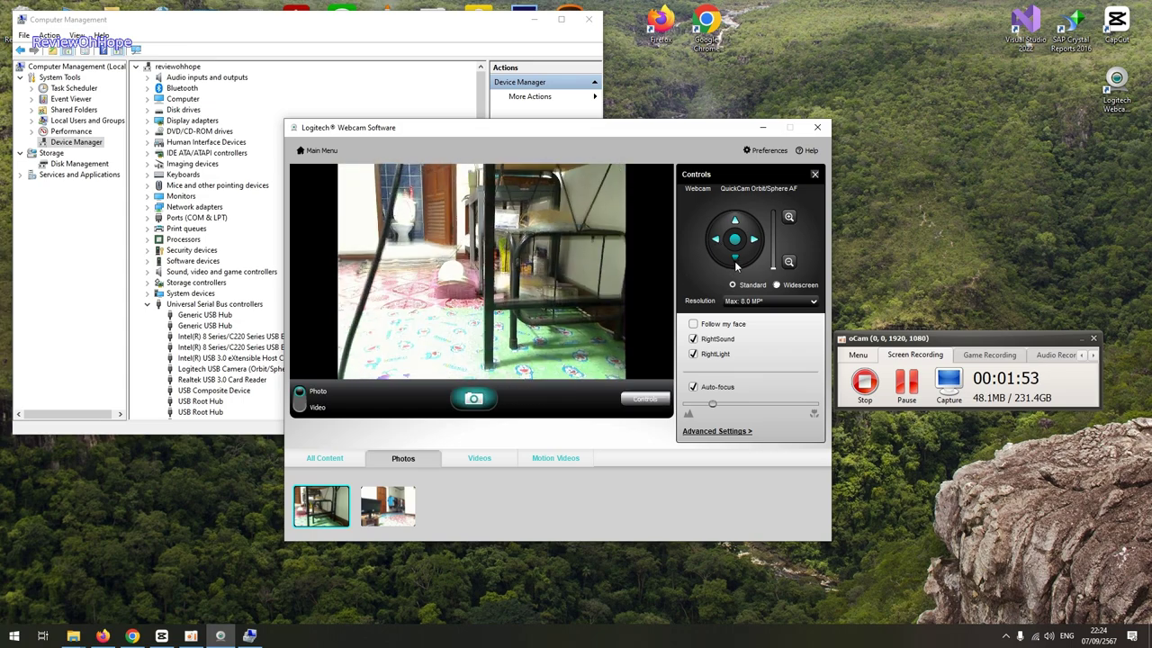
pyautogui.click(474, 399)
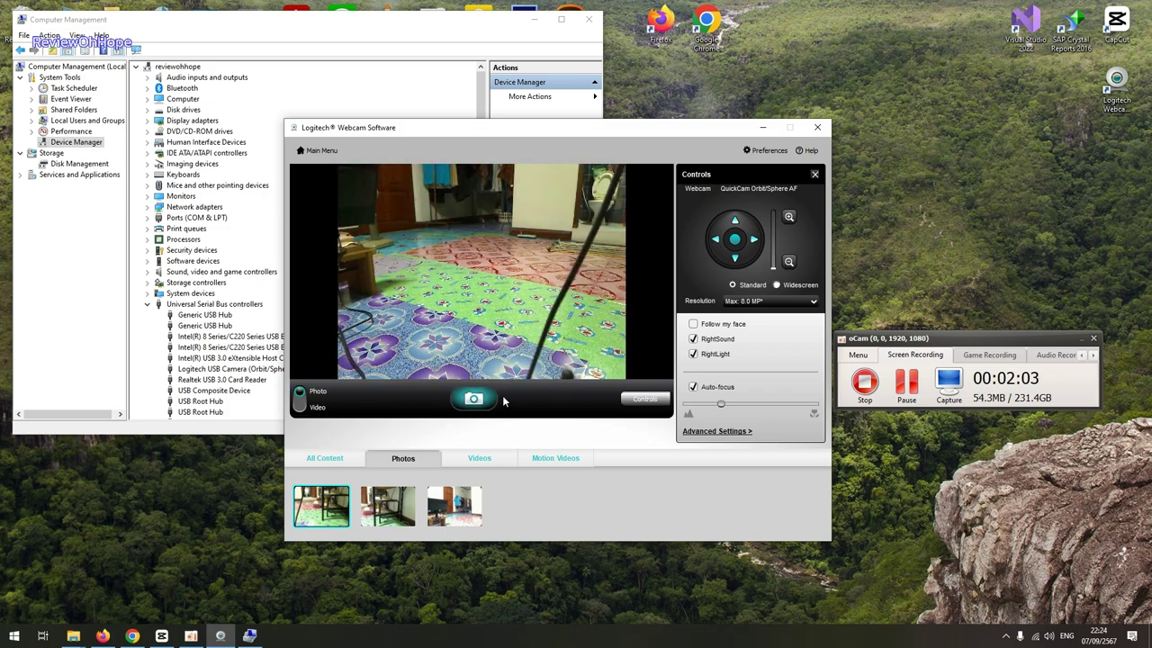
pyautogui.click(474, 399)
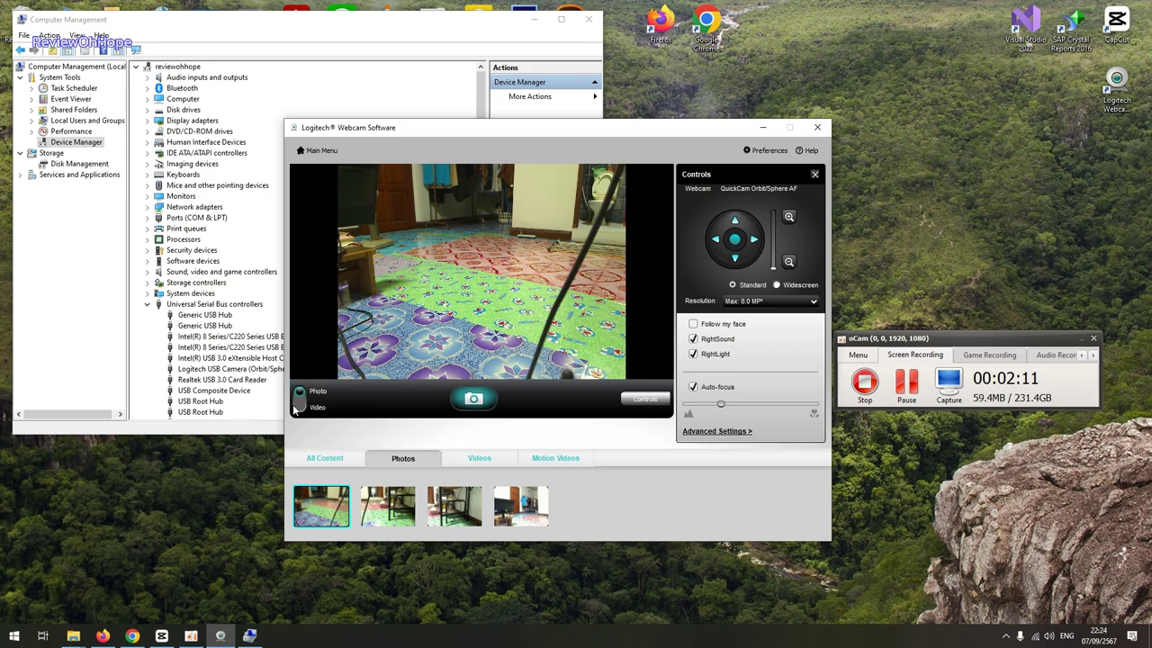
# Switch to video mode and choose Large: 720p as the widescreen recording resolution.
pyautogui.click(299, 408)
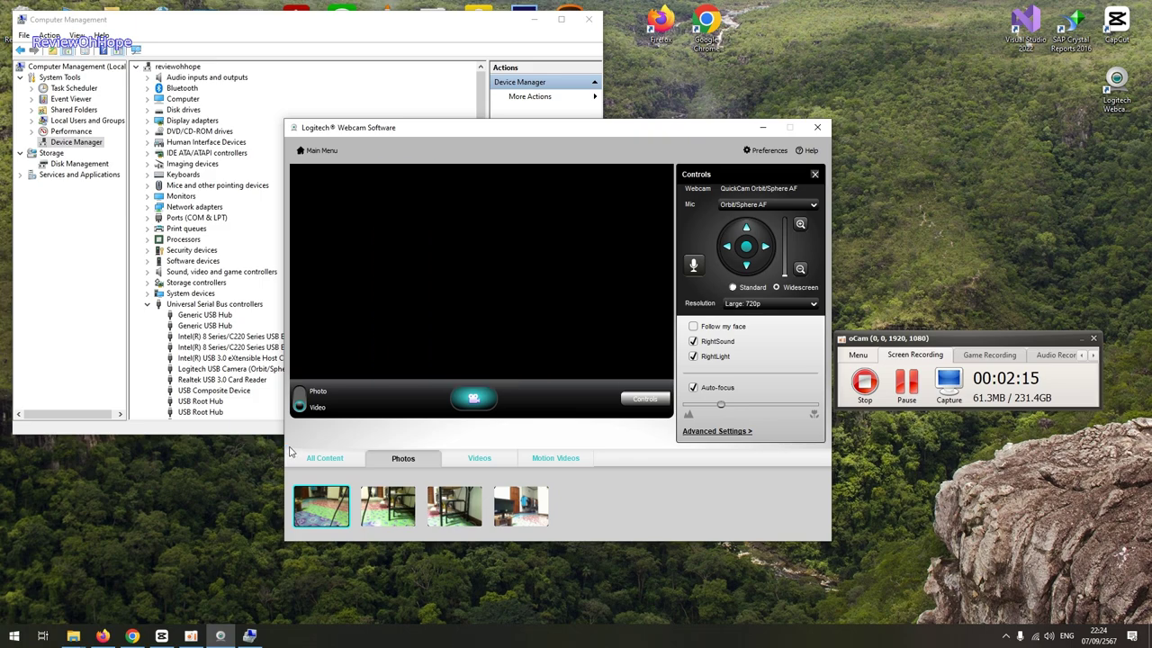
pyautogui.click(765, 304)
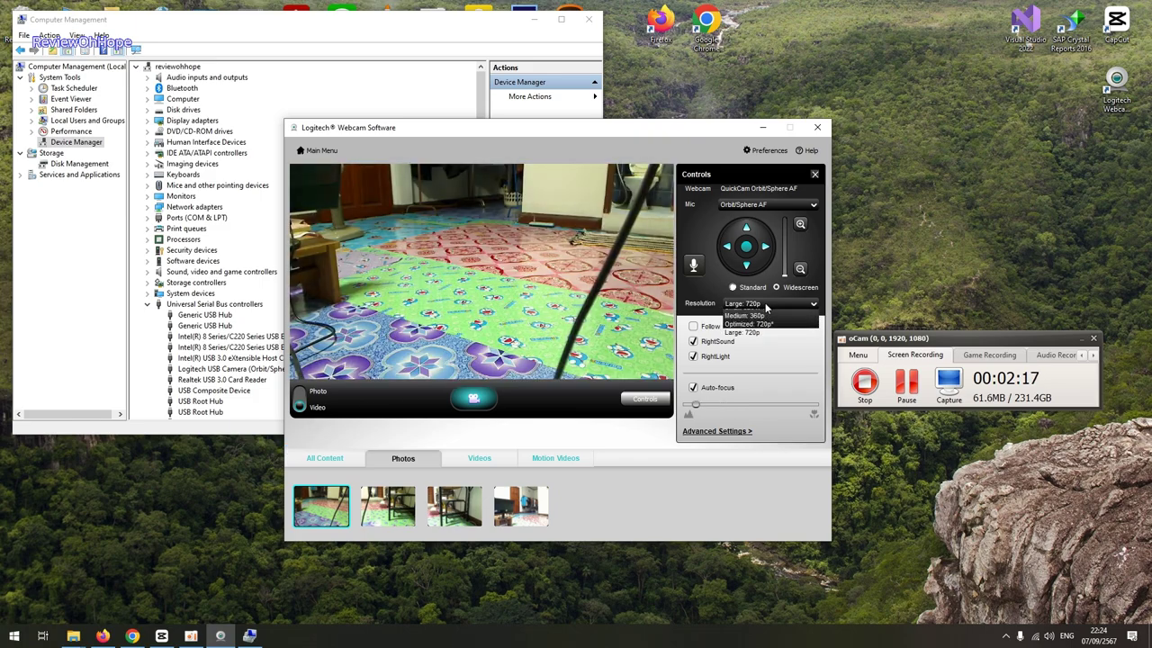
pyautogui.click(766, 306)
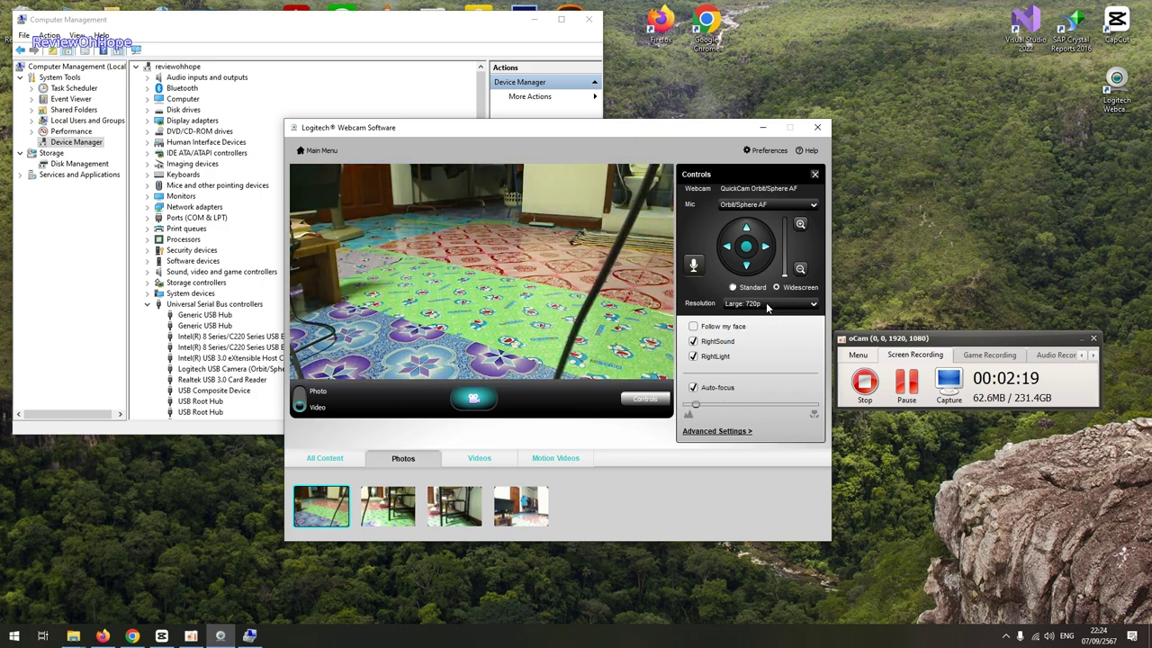
pyautogui.click(766, 306)
pyautogui.click(757, 339)
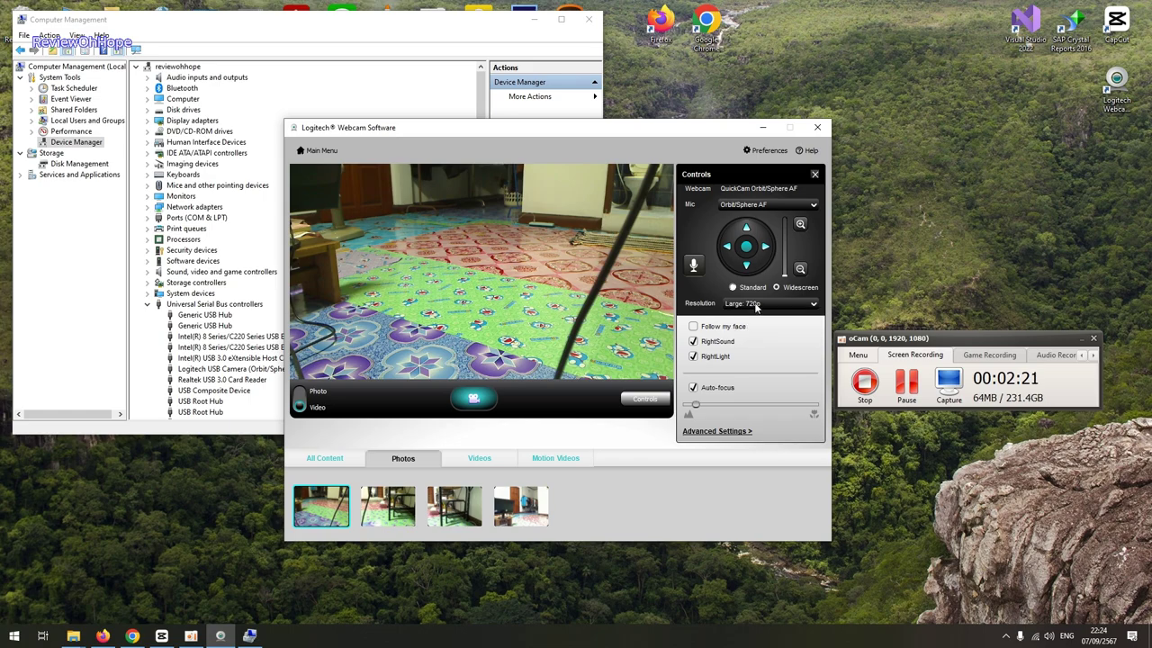
pyautogui.click(756, 306)
pyautogui.click(757, 341)
pyautogui.click(754, 306)
pyautogui.click(756, 340)
pyautogui.click(760, 308)
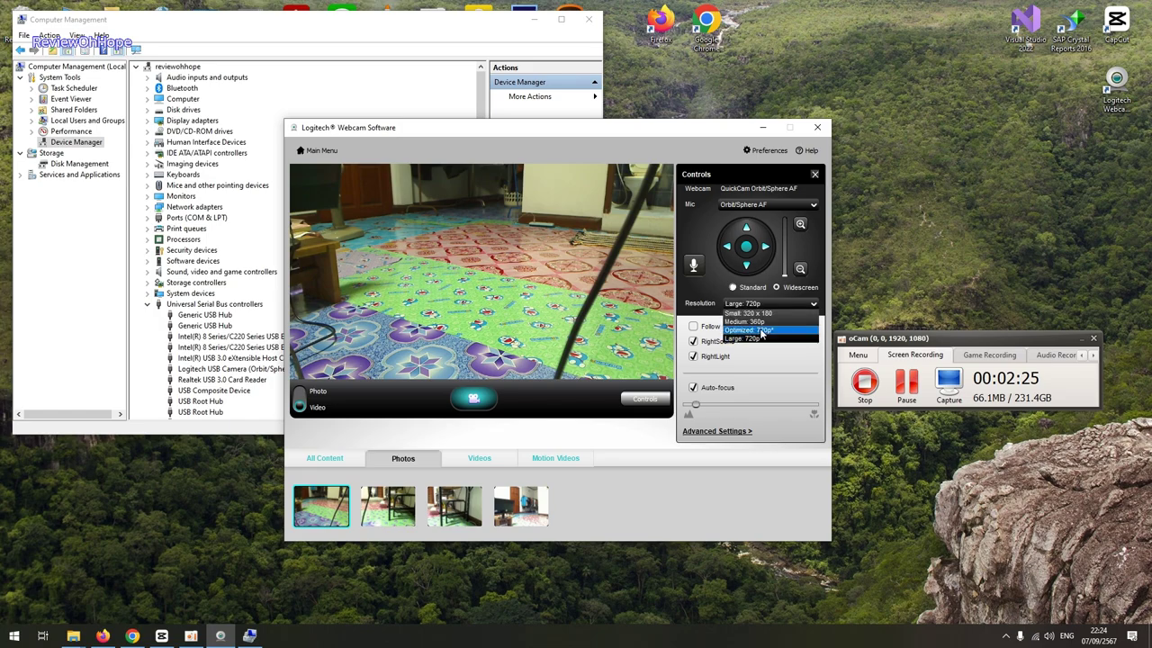
pyautogui.click(757, 339)
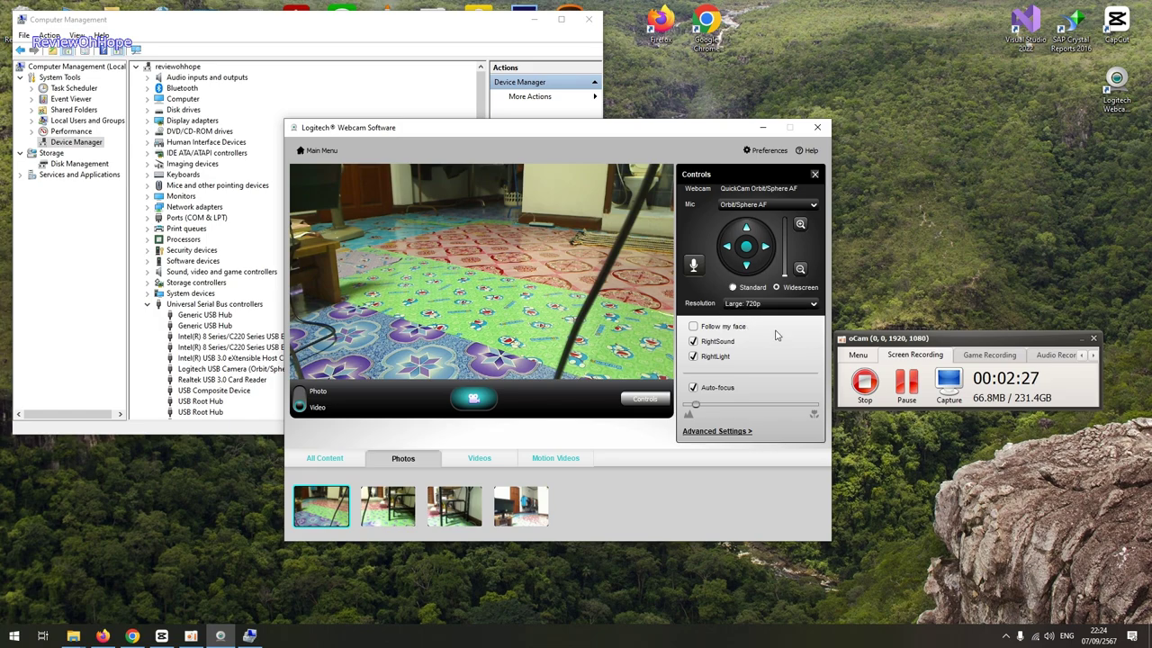
# Start a video recording, pan the webcam left and right, and tilt it up from the floor to the ceiling.
pyautogui.click(472, 399)
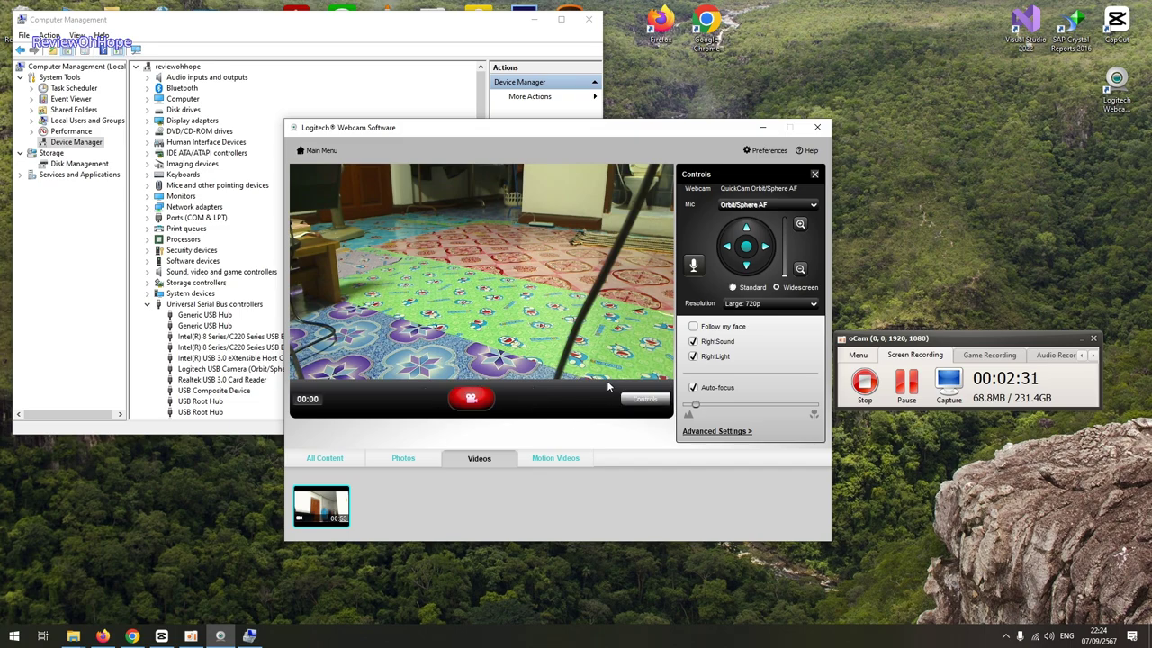
pyautogui.click(726, 247)
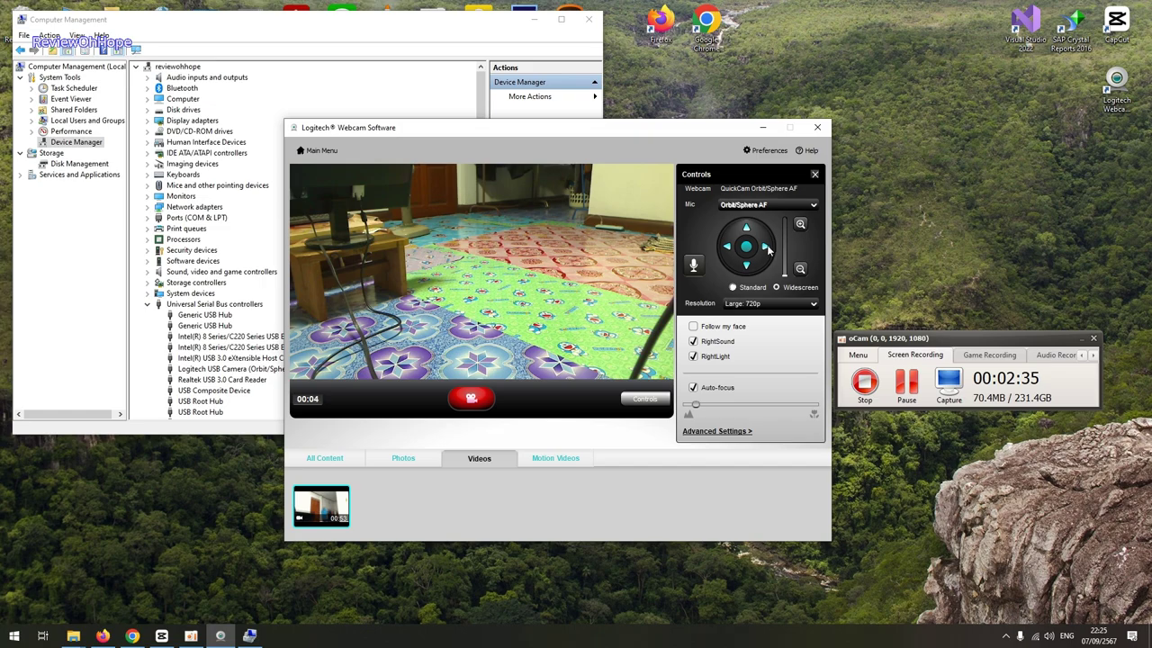
pyautogui.click(768, 251)
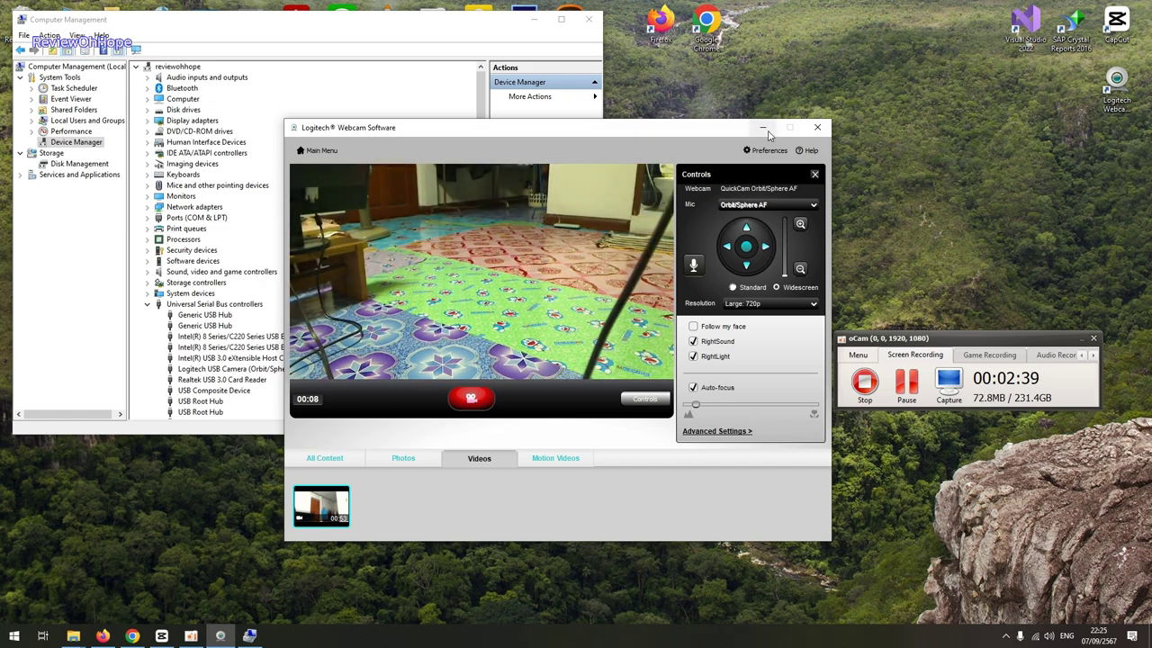
pyautogui.click(745, 228)
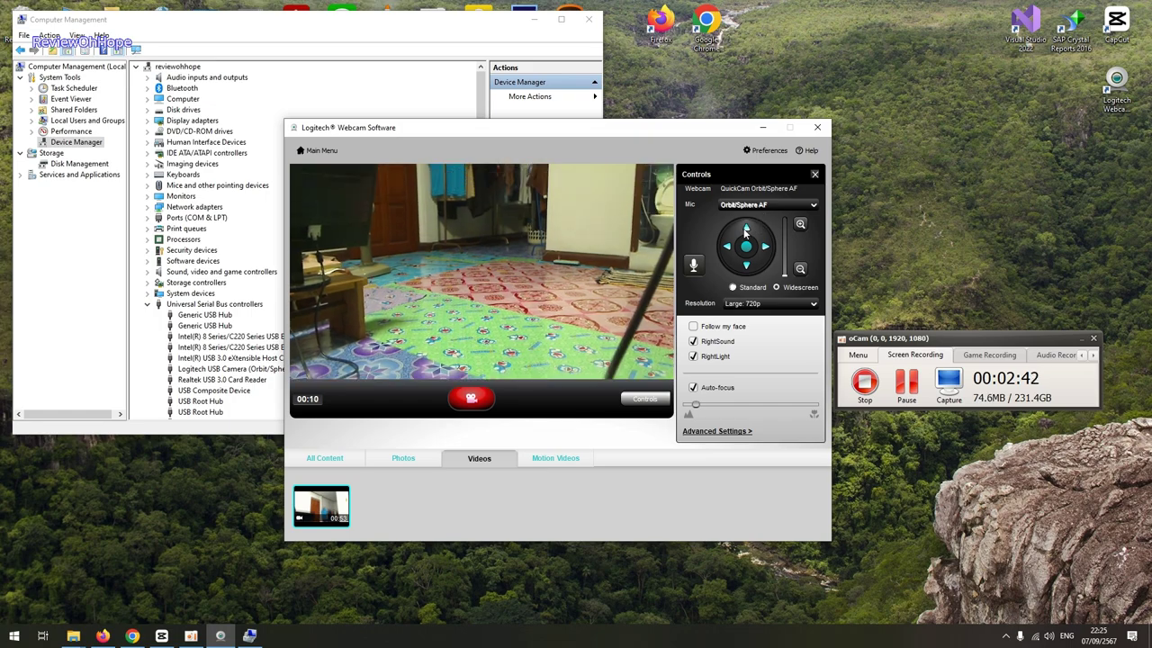
pyautogui.click(745, 228)
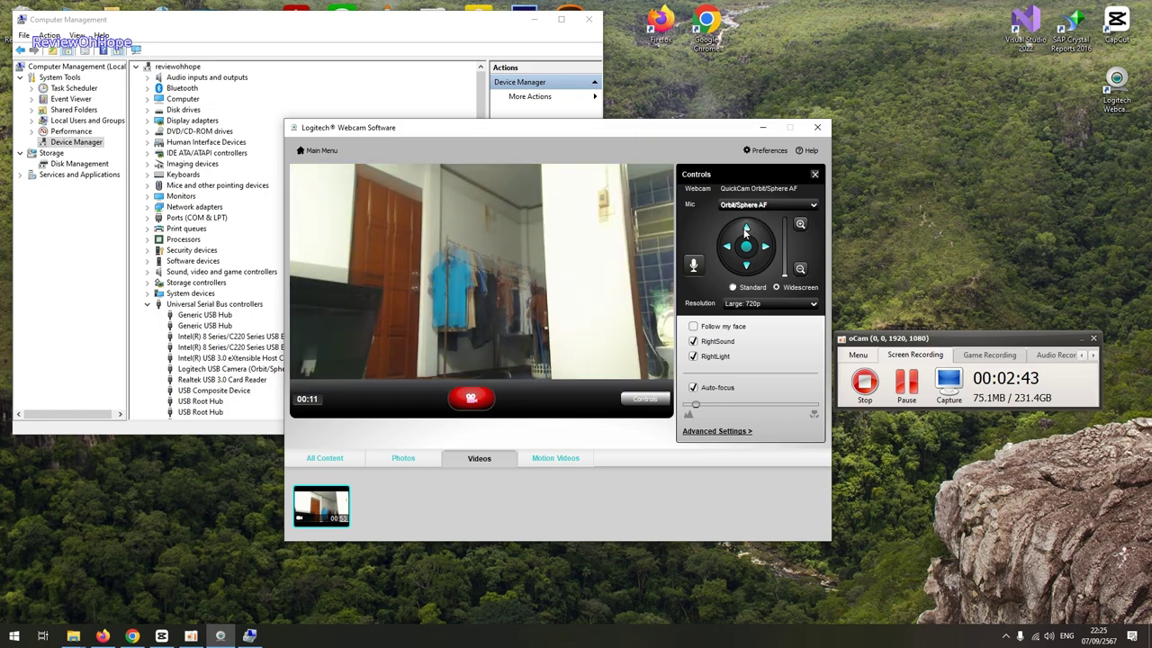
pyautogui.click(745, 228)
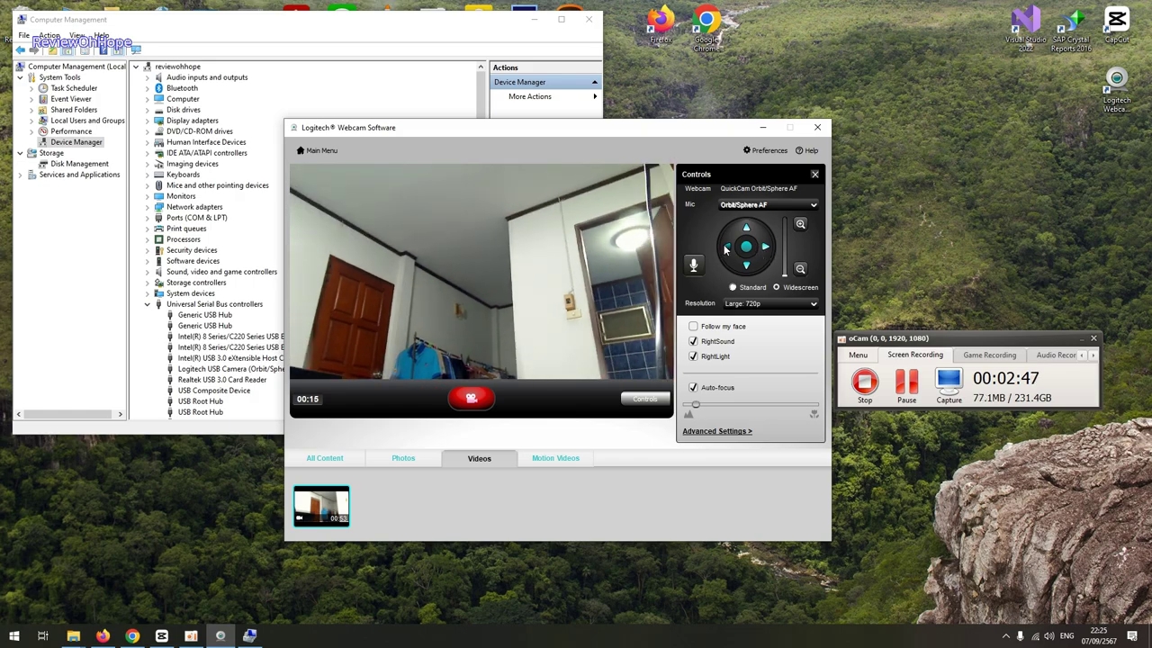
# Pan the webcam left and back right, tilt it down until the floor is in view, and stop the video recording.
pyautogui.click(725, 246)
pyautogui.click(725, 246)
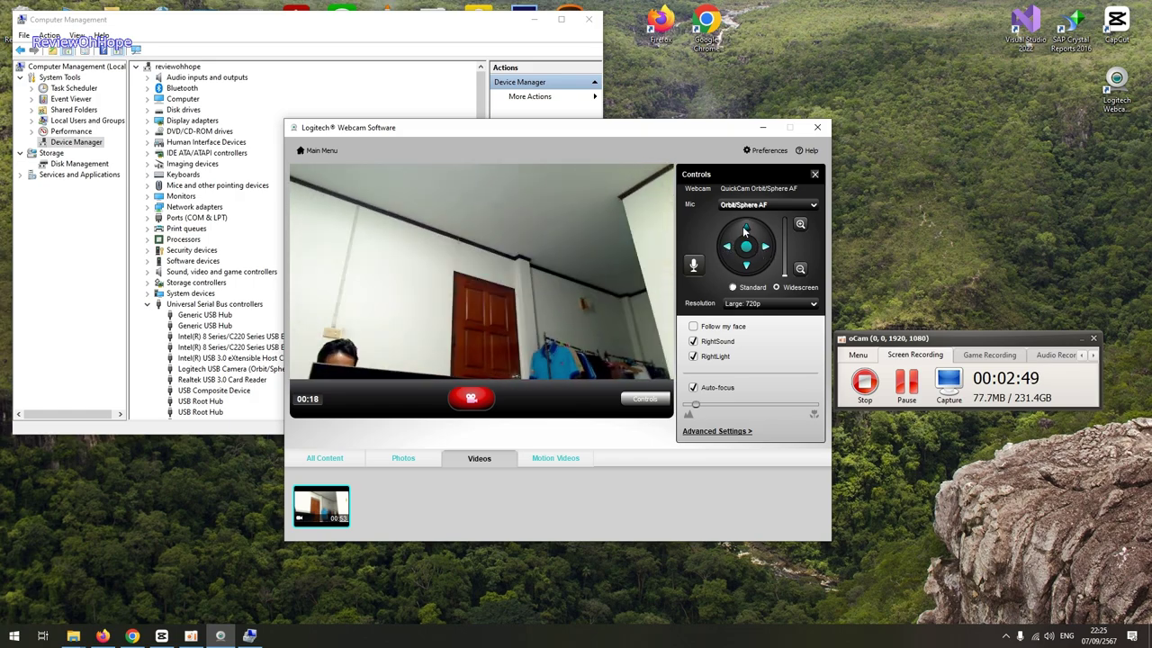
pyautogui.click(766, 251)
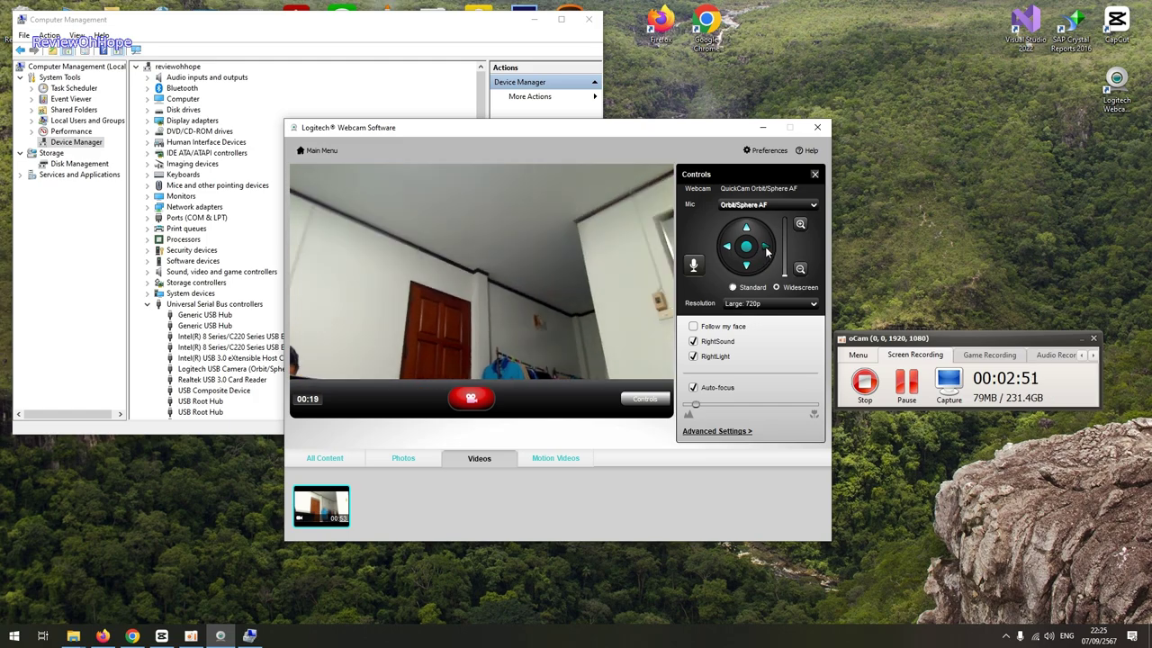
pyautogui.click(746, 267)
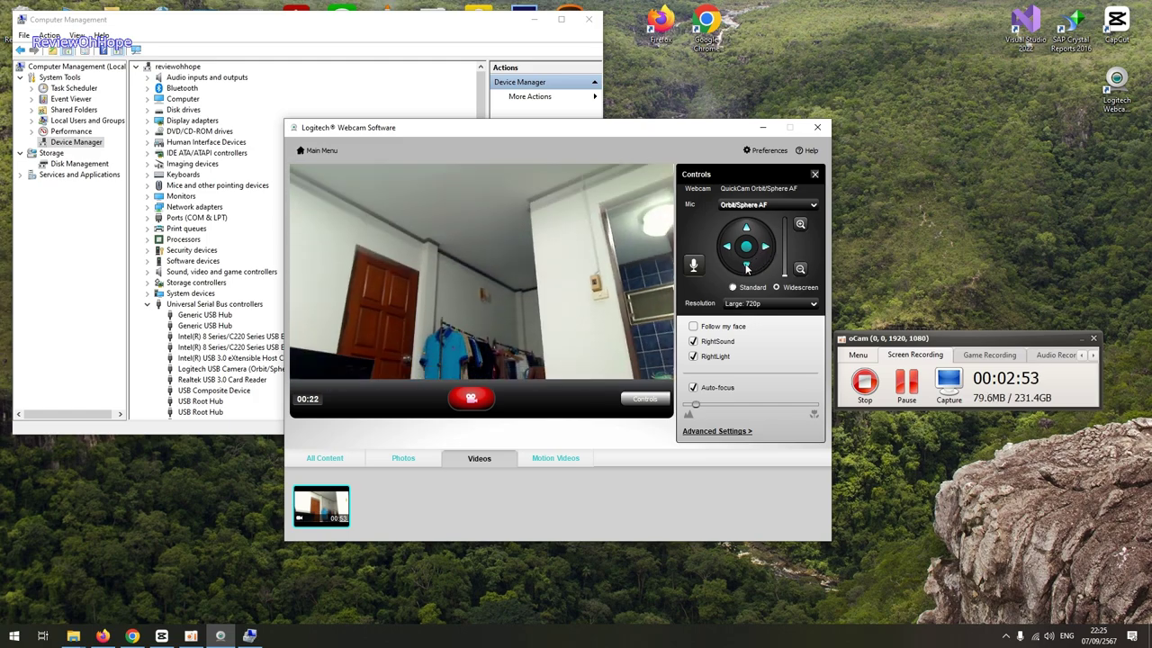
pyautogui.click(746, 267)
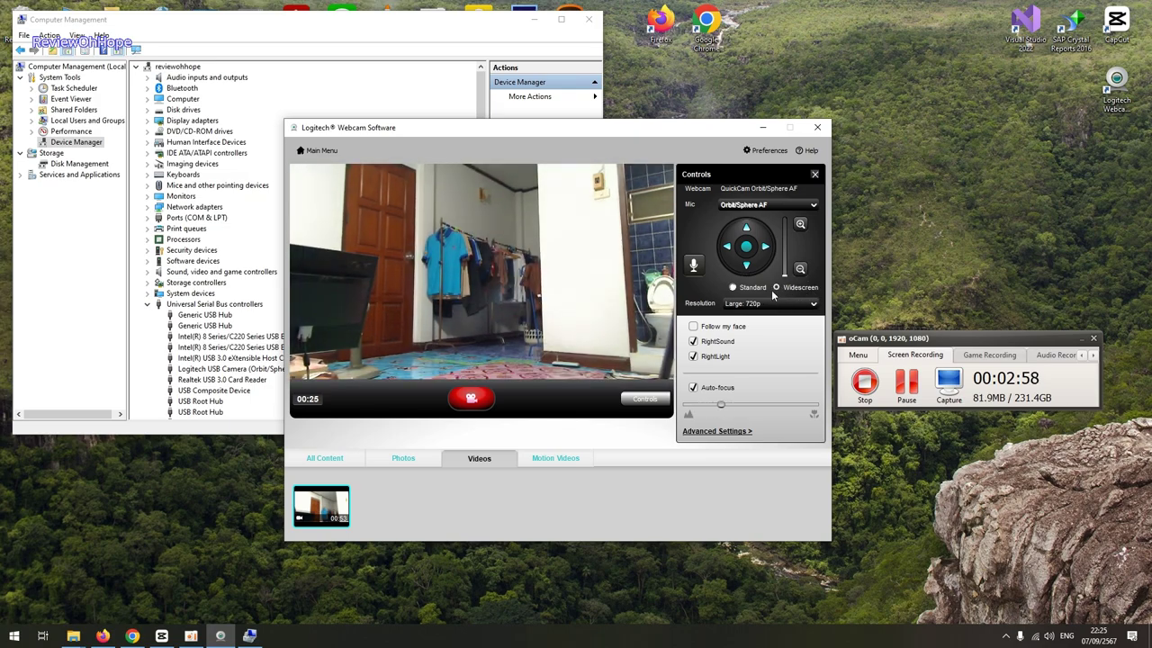
pyautogui.click(480, 399)
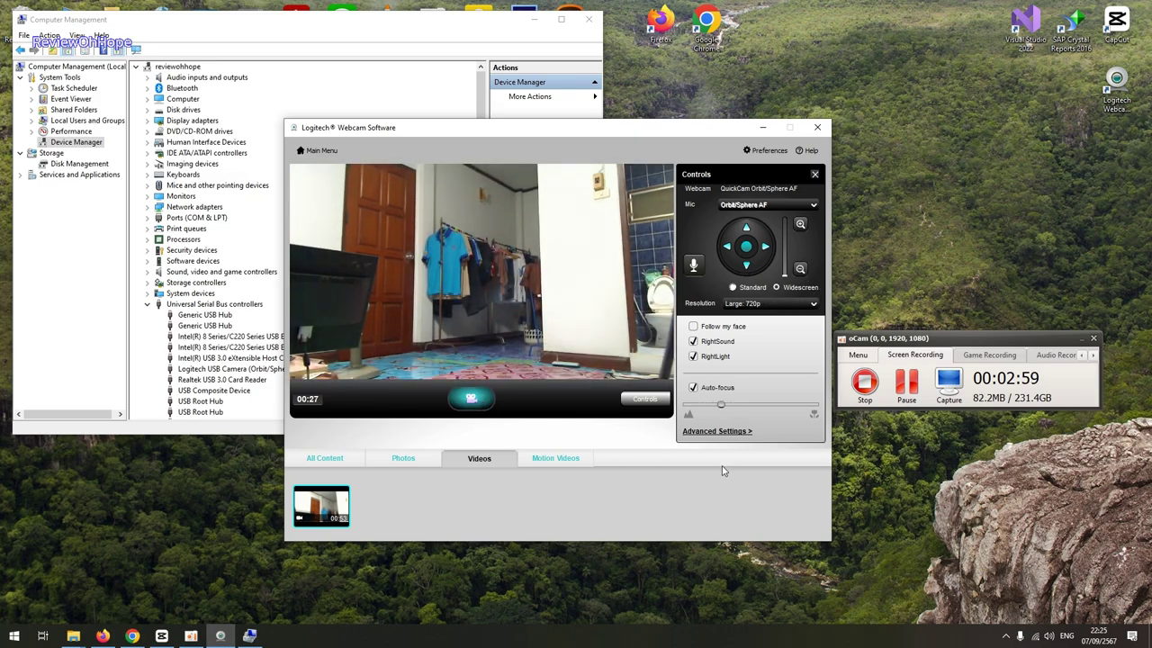
# Set the video format to Standard with the Max: 2.0 MP resolution and start a new recording.
pyautogui.click(748, 304)
pyautogui.click(754, 339)
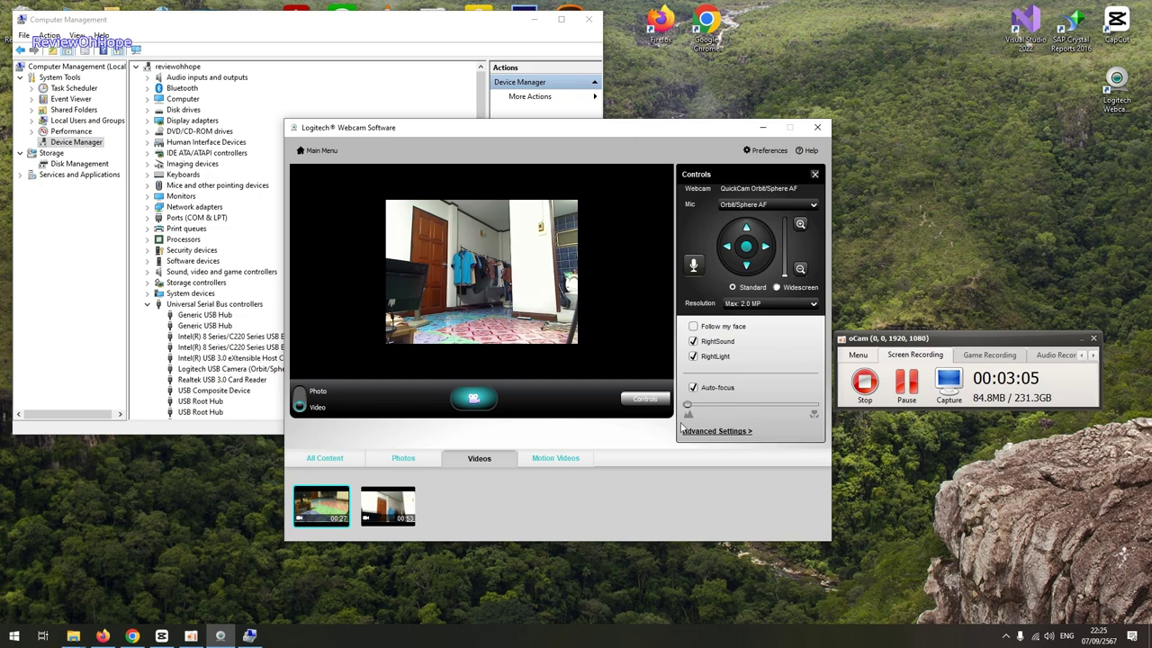
pyautogui.click(474, 406)
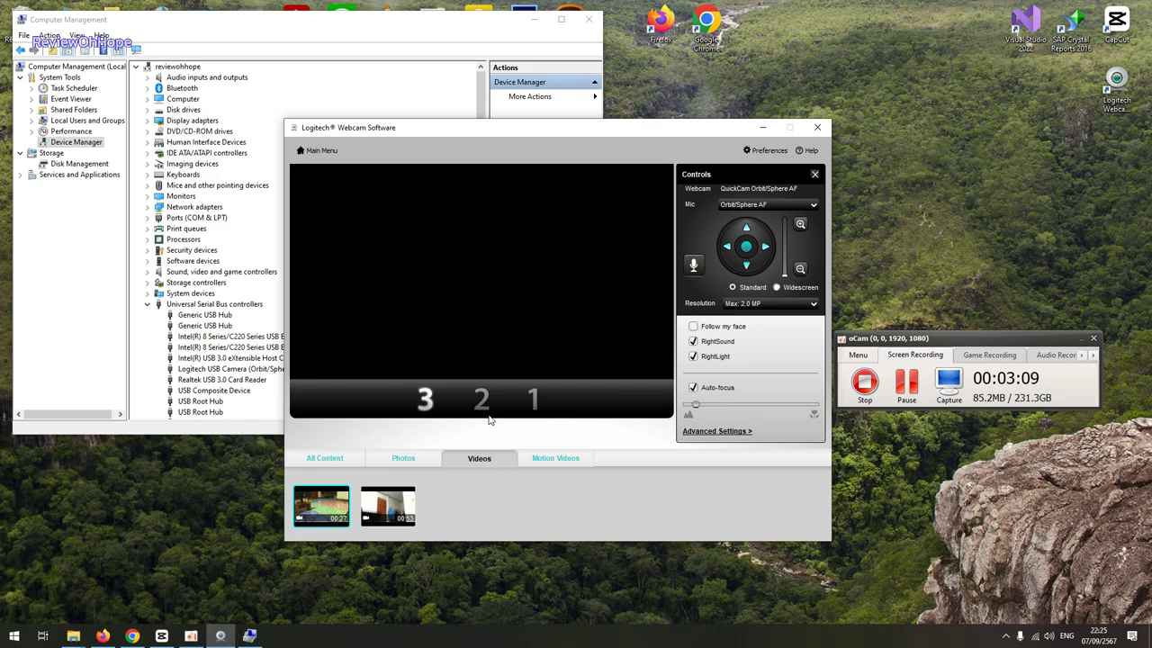
# Review the resolution choices during the recording, keep Max: 2.0 MP, and stop recording.
pyautogui.click(747, 306)
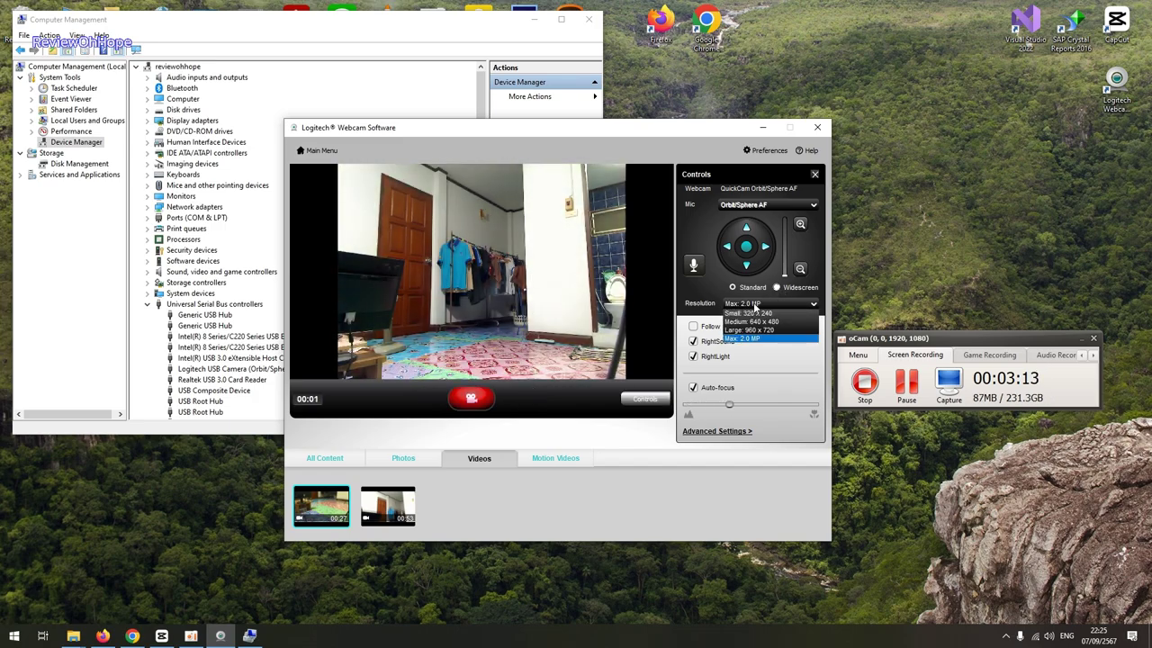
pyautogui.click(753, 303)
pyautogui.click(753, 304)
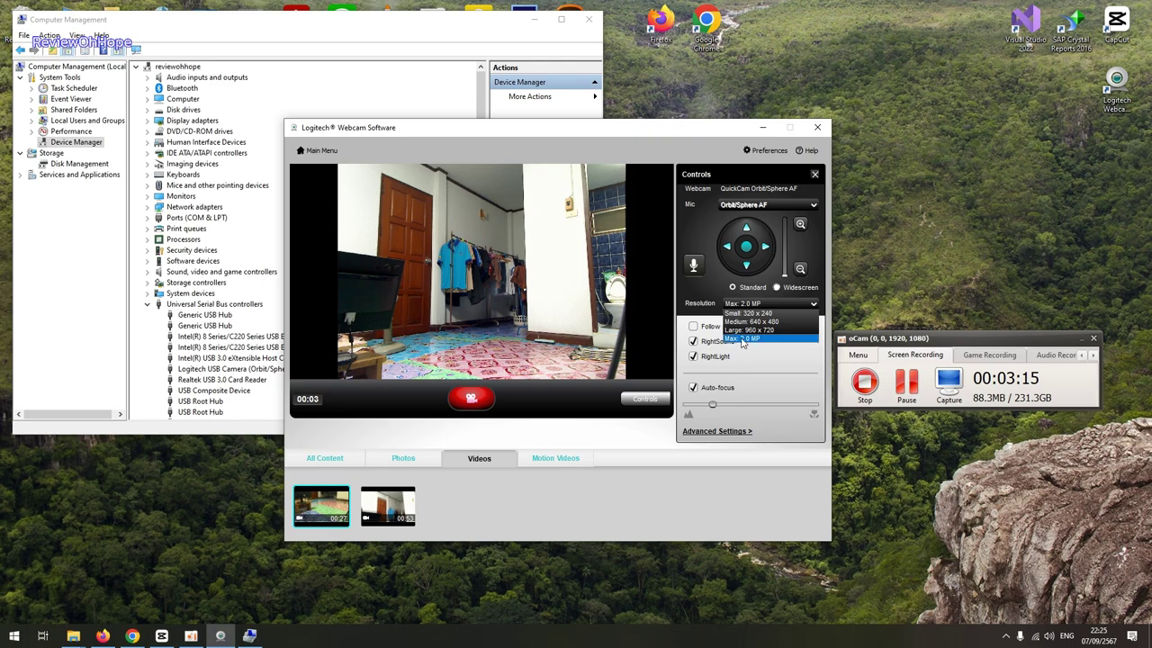
pyautogui.click(745, 339)
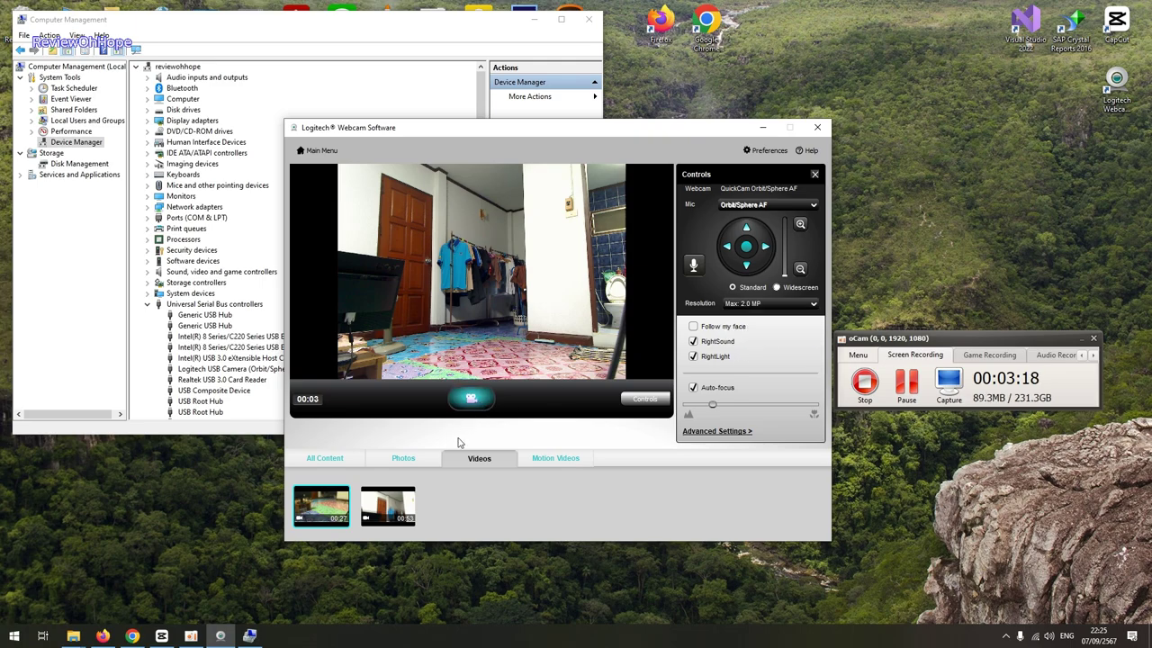
pyautogui.click(471, 397)
# Switch the video format to Widescreen and set its resolution to Large: 720p.
pyautogui.click(778, 289)
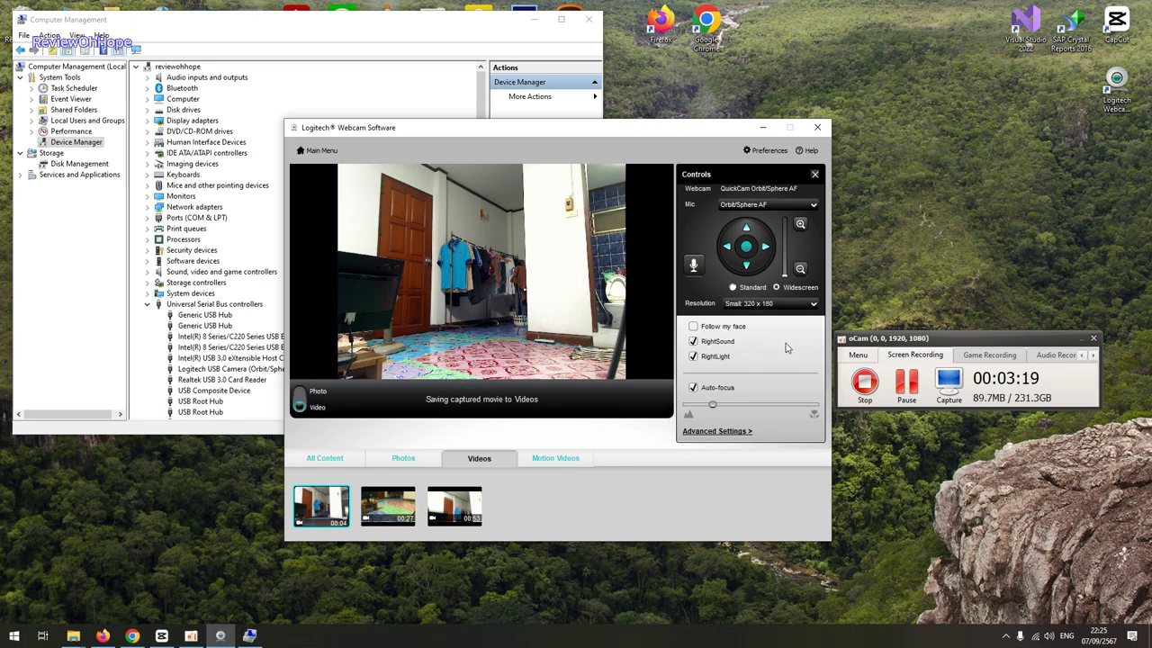
pyautogui.click(760, 306)
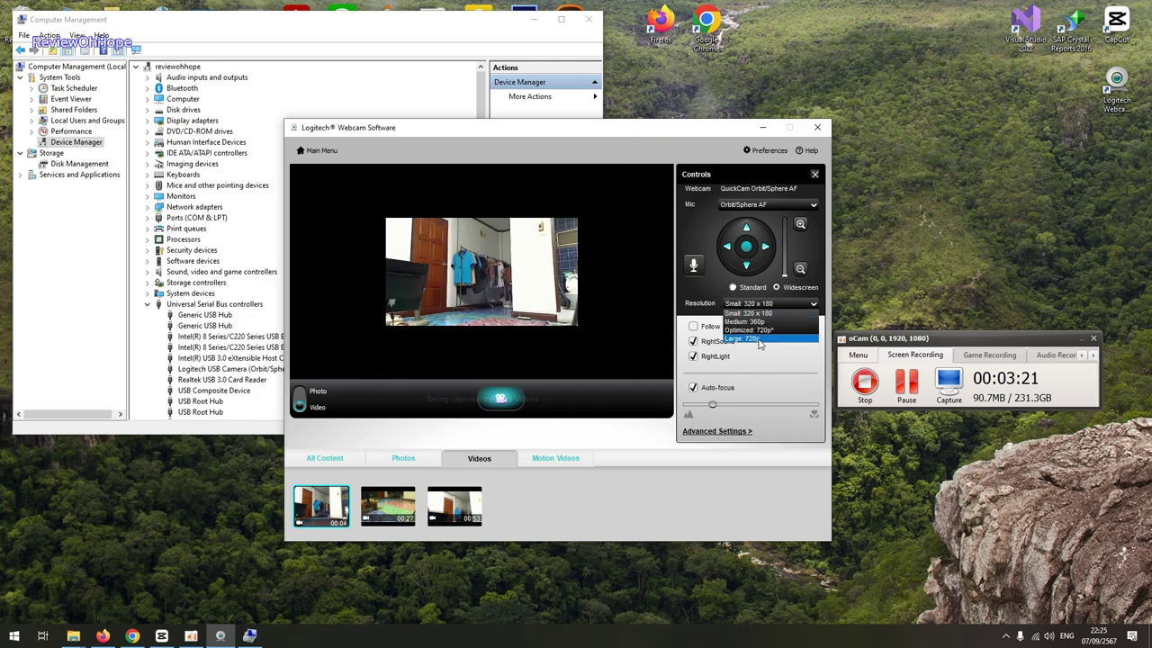
pyautogui.click(758, 338)
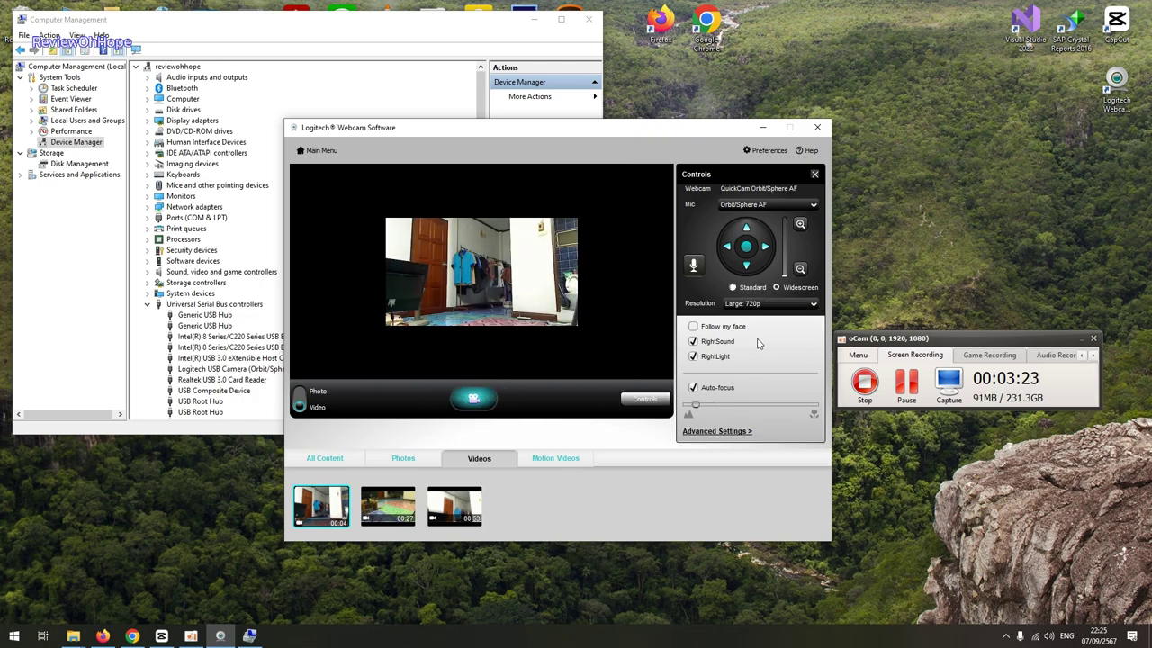
# Switch the video format to Standard and choose the Small: 320 x 240 resolution from its available sizes.
pyautogui.click(734, 288)
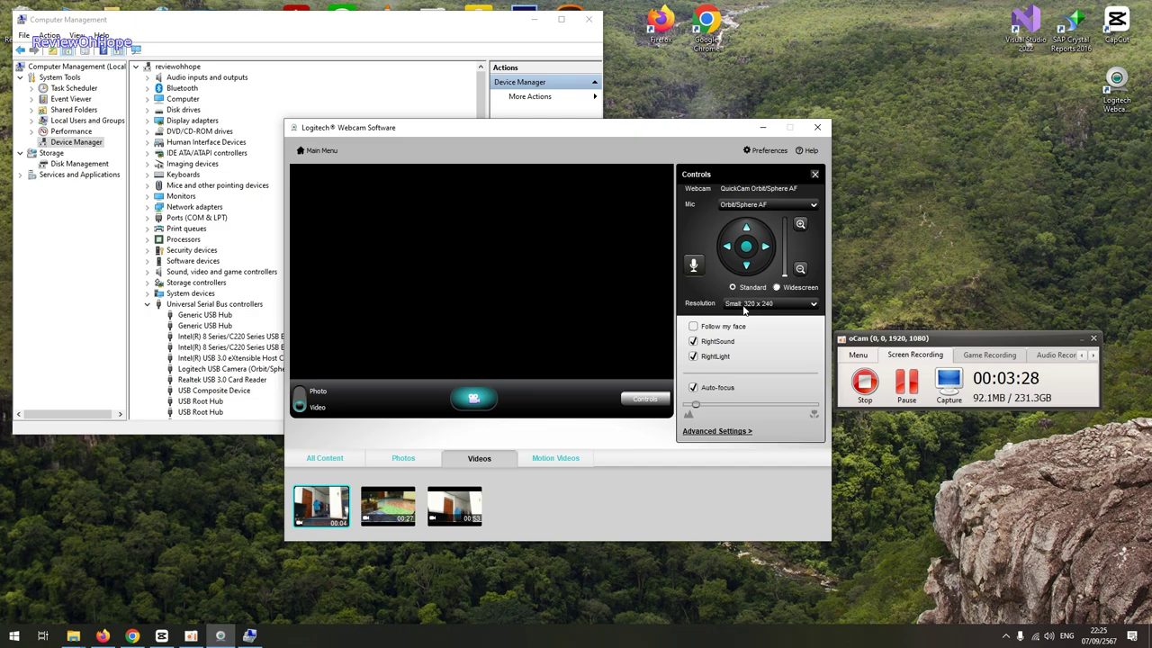
pyautogui.click(744, 306)
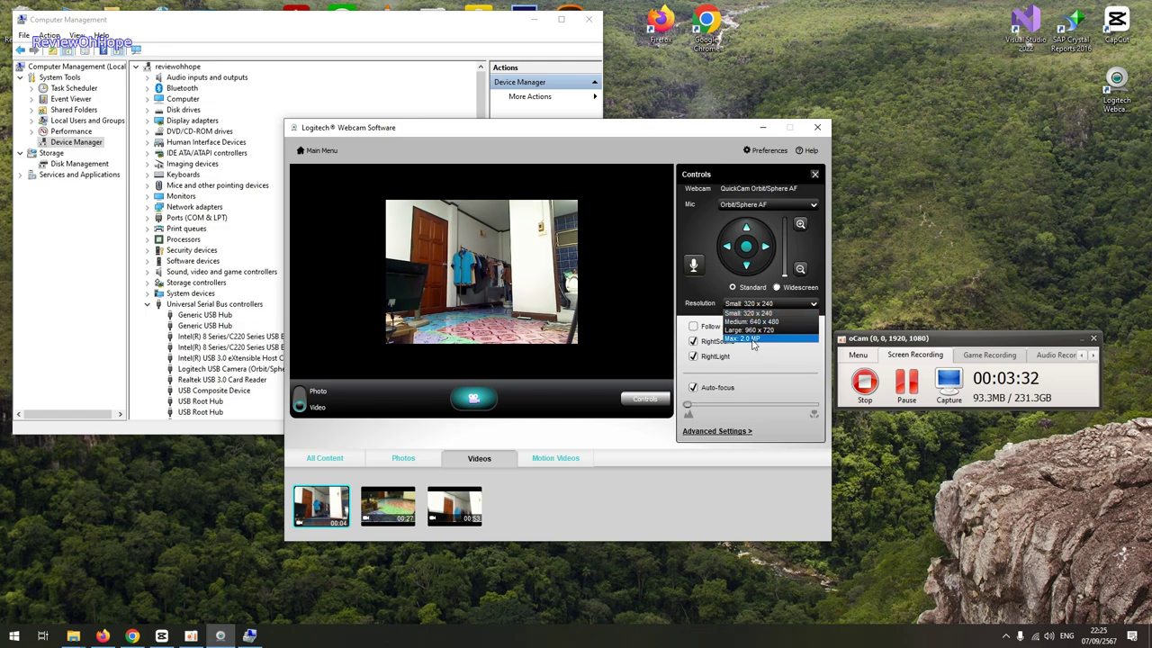
pyautogui.click(751, 312)
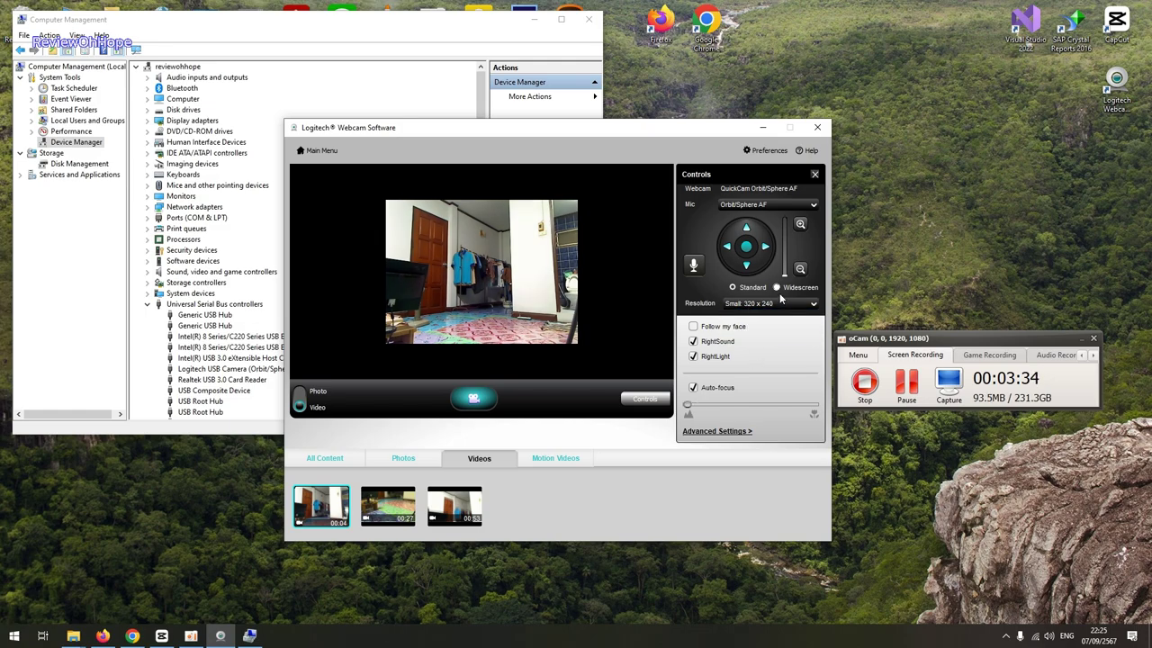
# Choose Widescreen video at Small: 320 x 180, and briefly turn Follow my face on and off again.
pyautogui.click(778, 289)
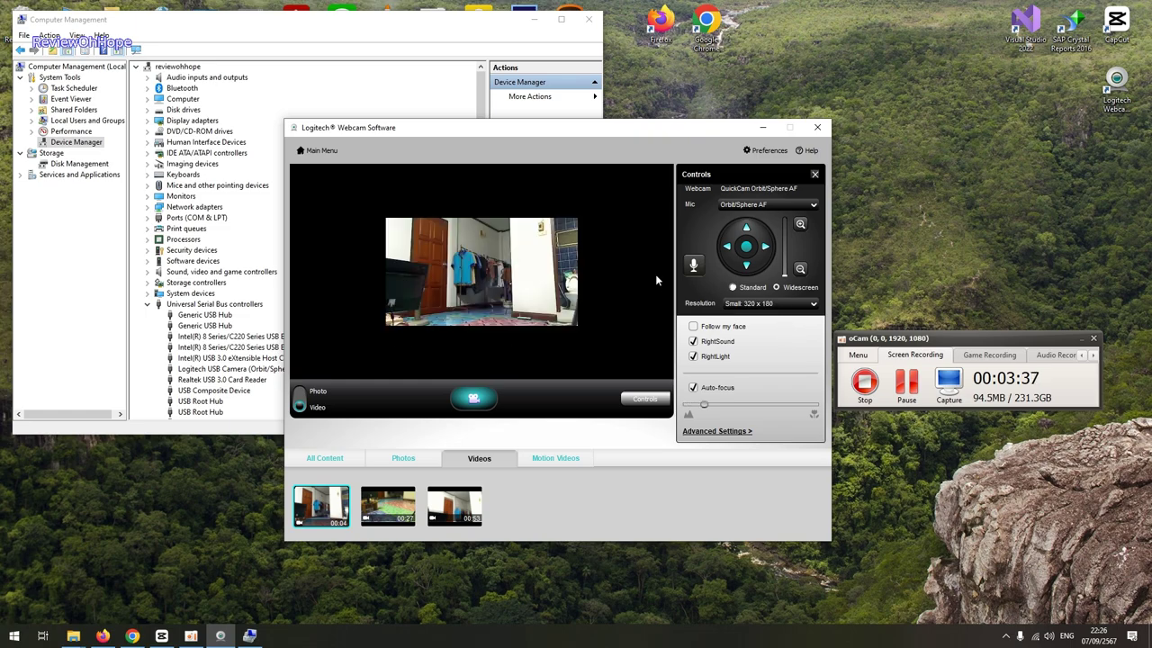
pyautogui.click(754, 304)
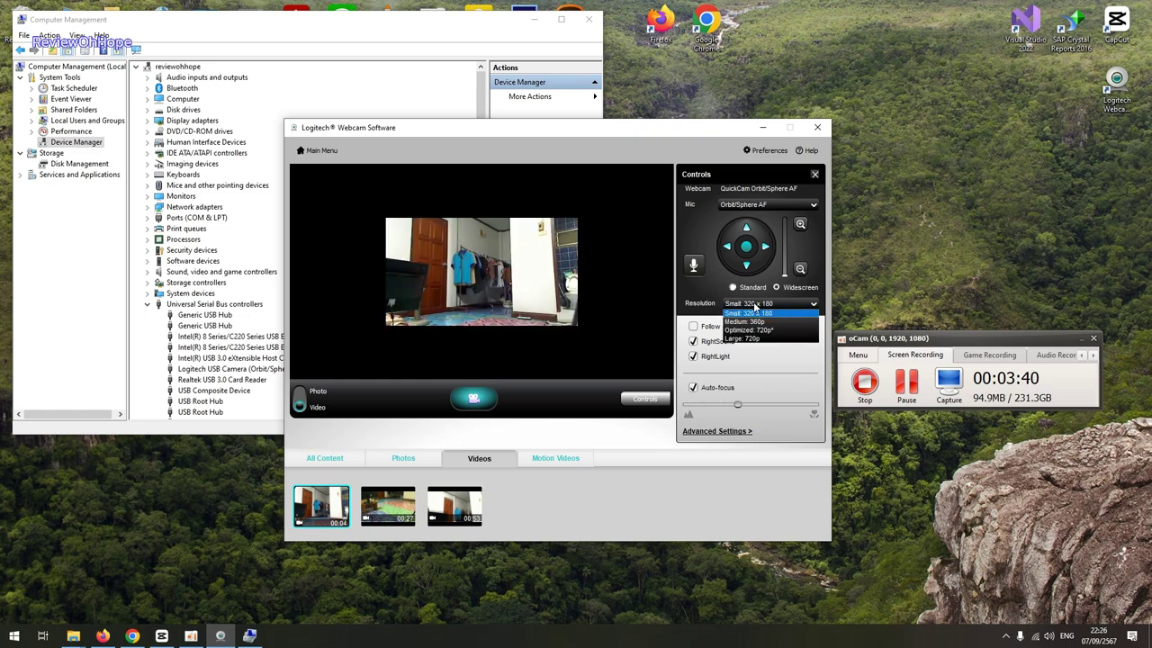
pyautogui.click(755, 310)
pyautogui.click(694, 327)
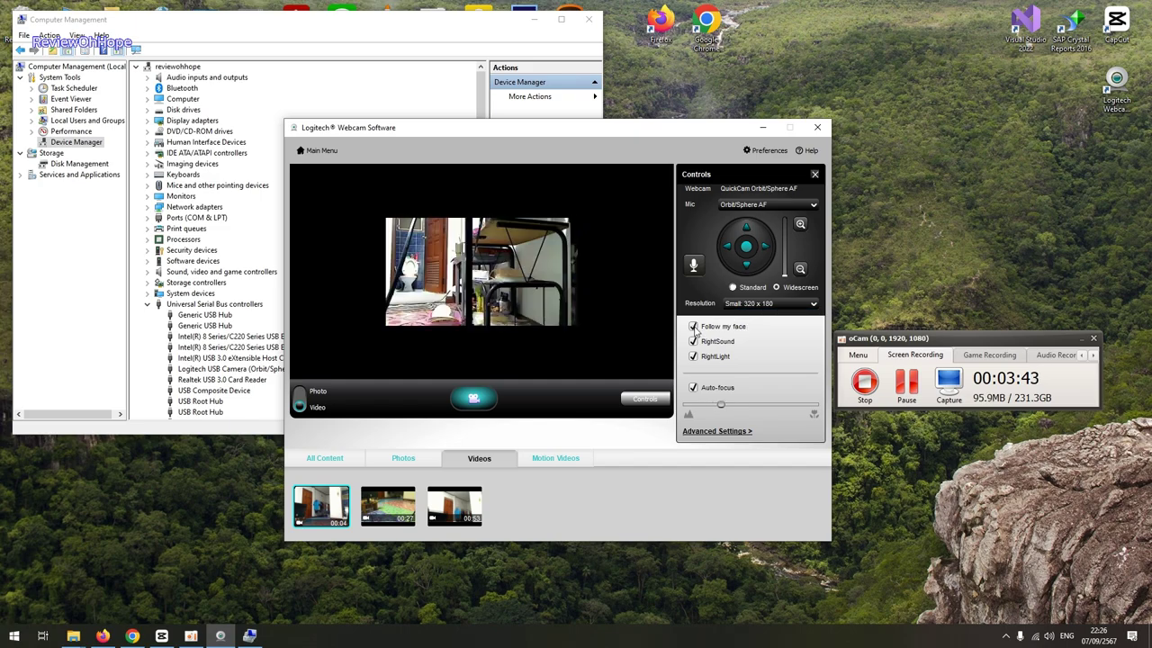
pyautogui.click(693, 327)
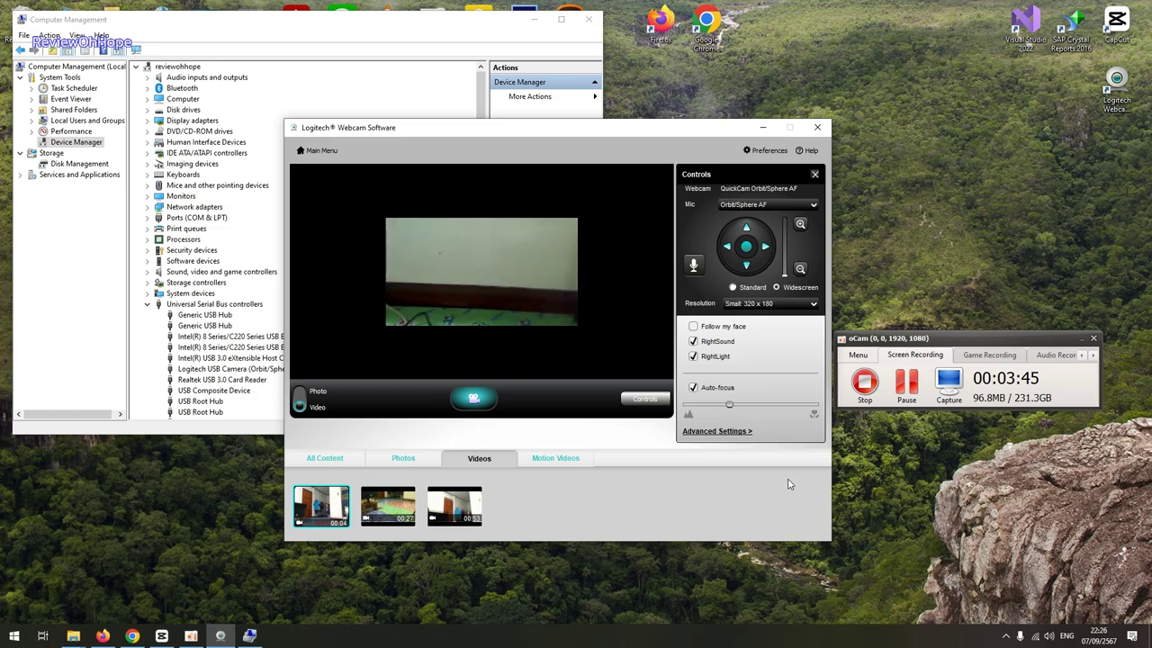
# Review the webcam's properties, including its control options, advanced image settings and device information, and close them.
pyautogui.click(729, 432)
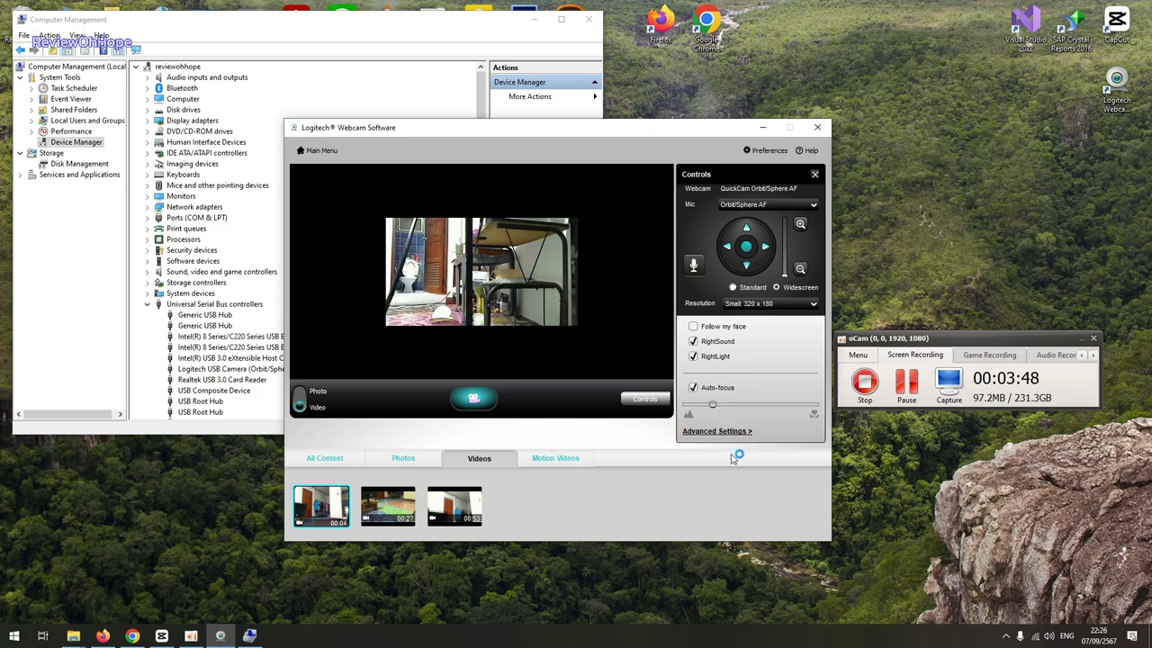
pyautogui.click(450, 198)
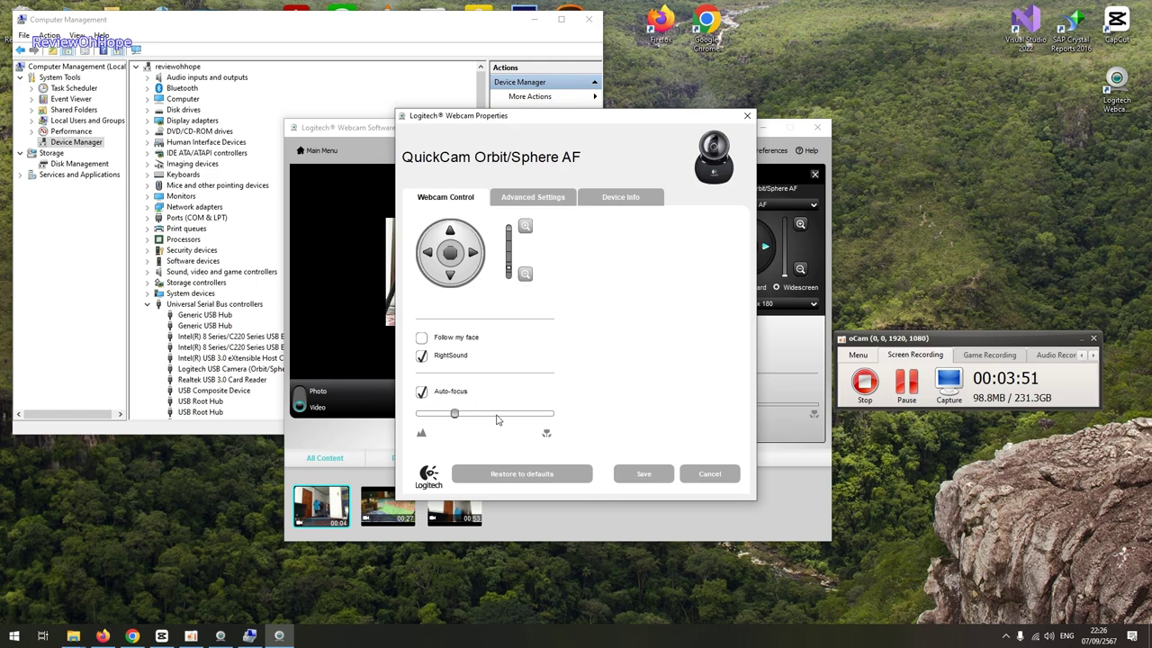
pyautogui.click(558, 196)
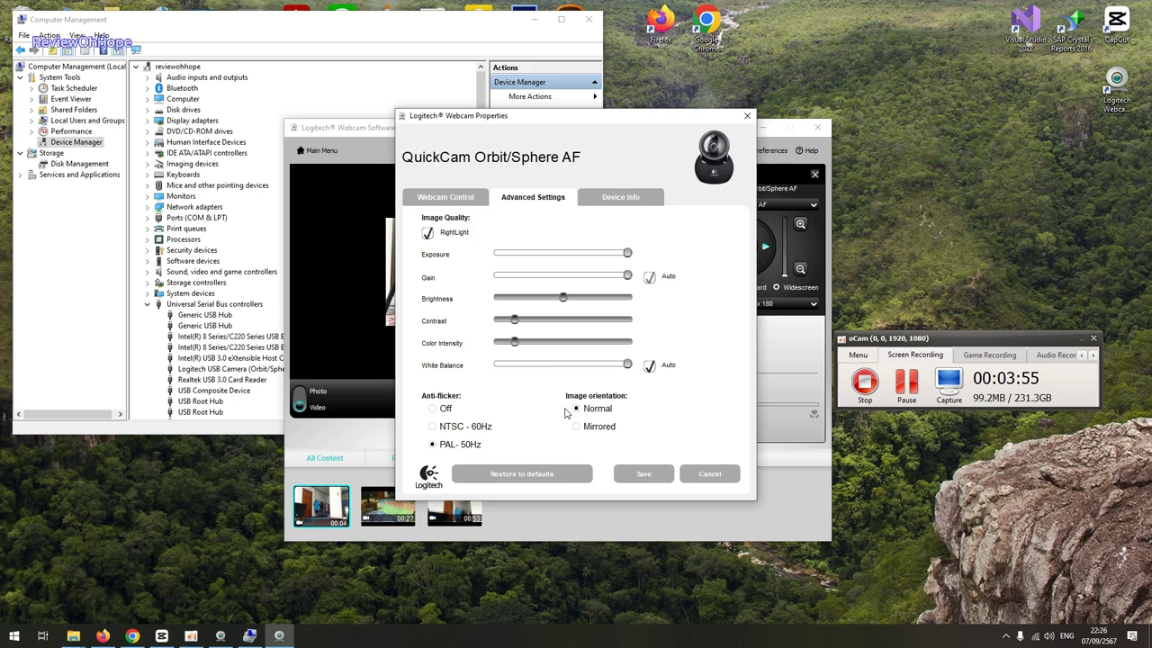
pyautogui.click(606, 198)
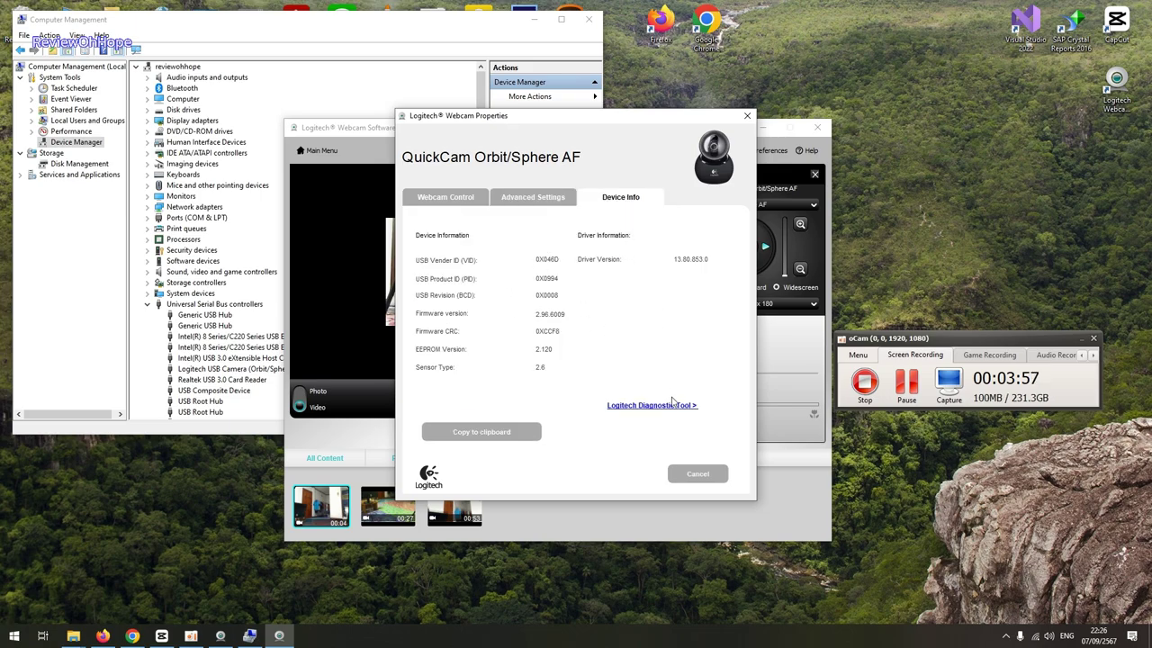
pyautogui.click(746, 116)
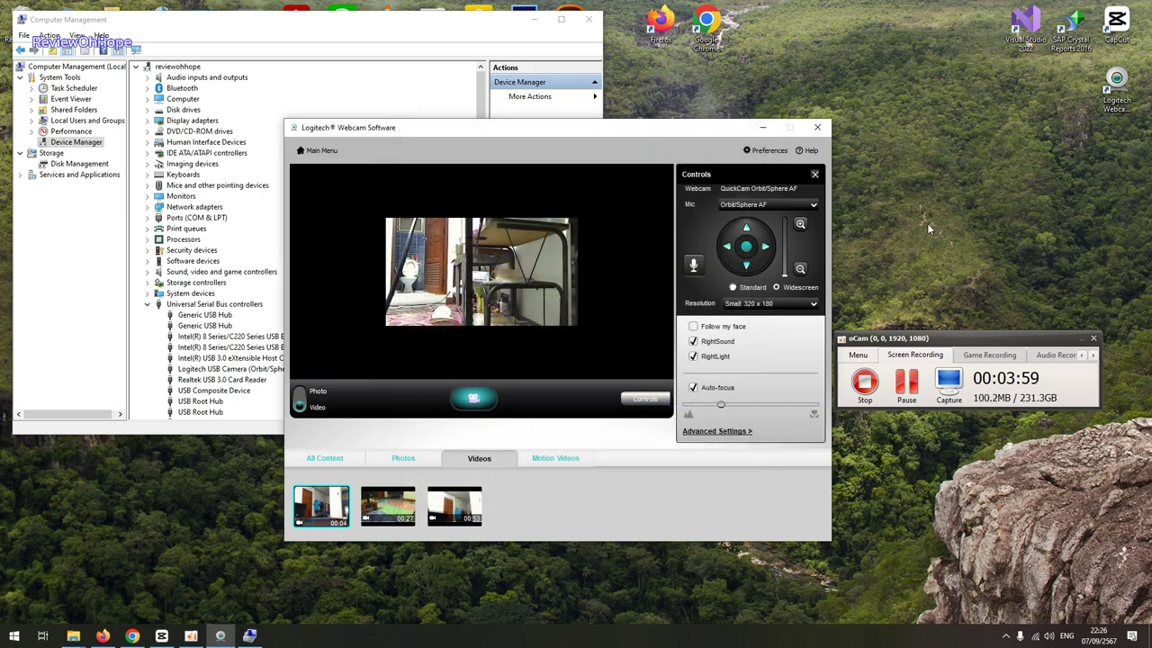
# Examine the available microphones and widescreen video resolutions, keeping Orbit/Sphere AF and Small: 320 x 180 selected.
pyautogui.click(771, 206)
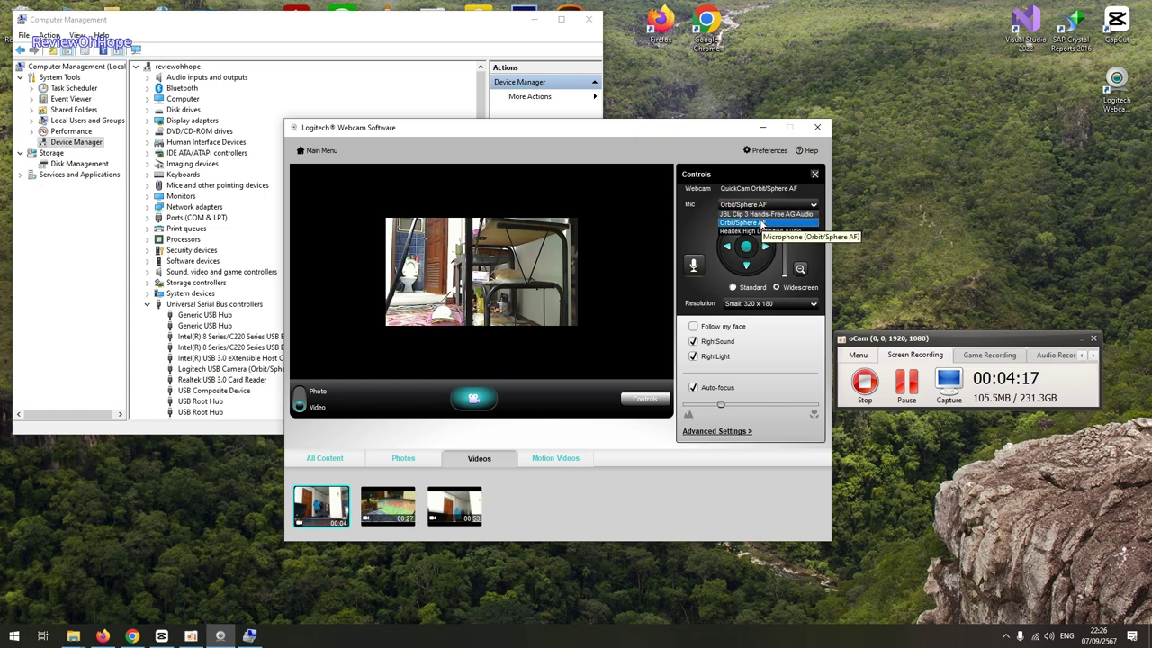
pyautogui.click(700, 234)
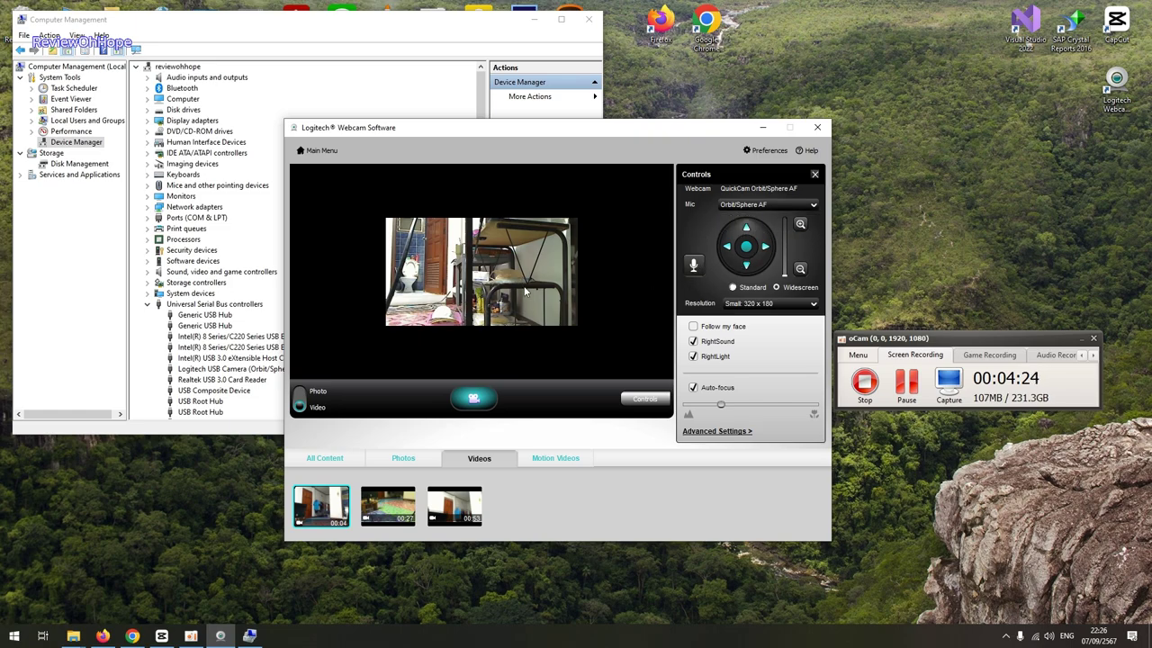
pyautogui.click(743, 303)
pyautogui.click(738, 313)
# Switch to photo mode, review the Standard photo resolutions, and choose Max: 8.0 MP.
pyautogui.click(301, 399)
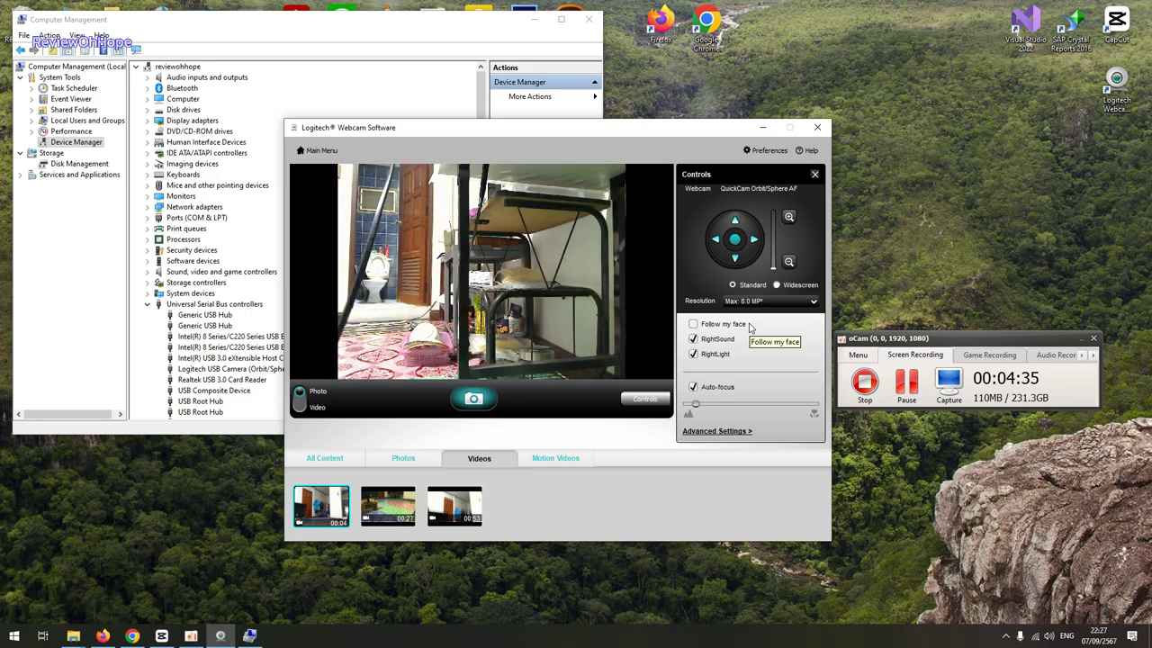
pyautogui.click(746, 302)
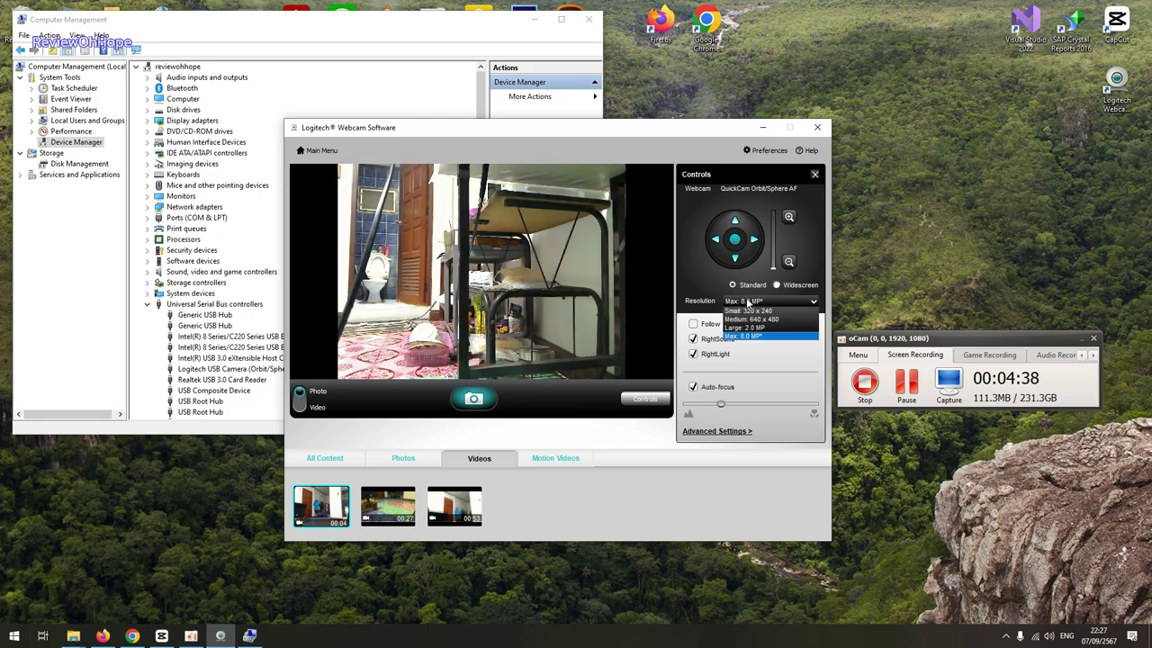
pyautogui.click(747, 302)
pyautogui.click(747, 302)
pyautogui.click(747, 303)
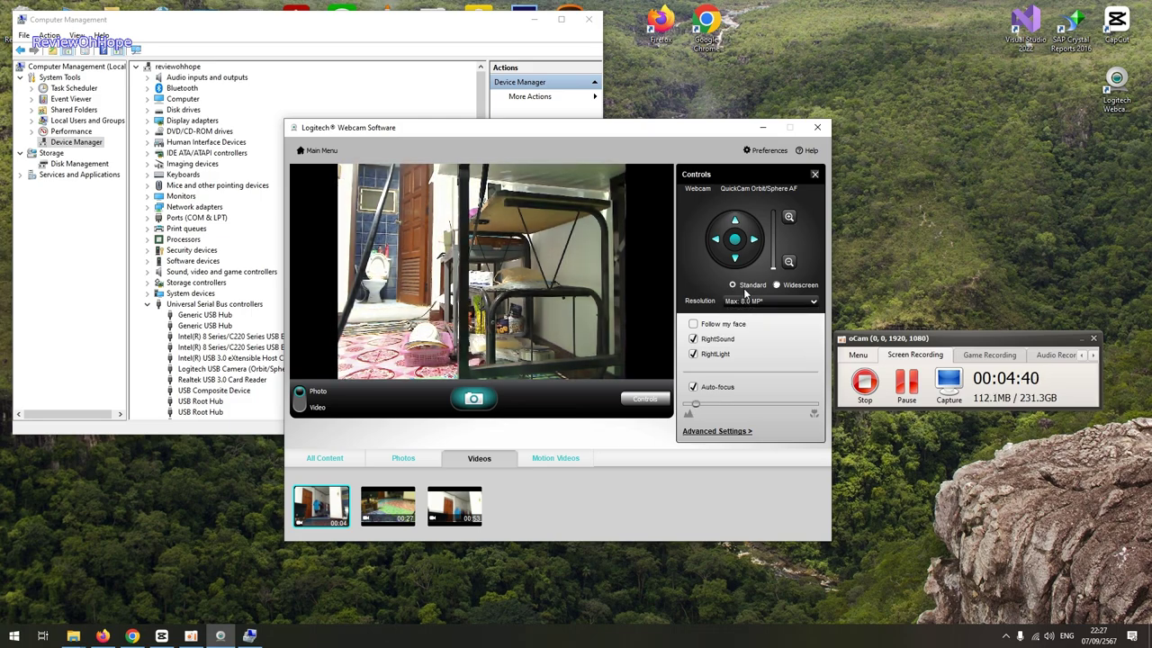
pyautogui.click(749, 303)
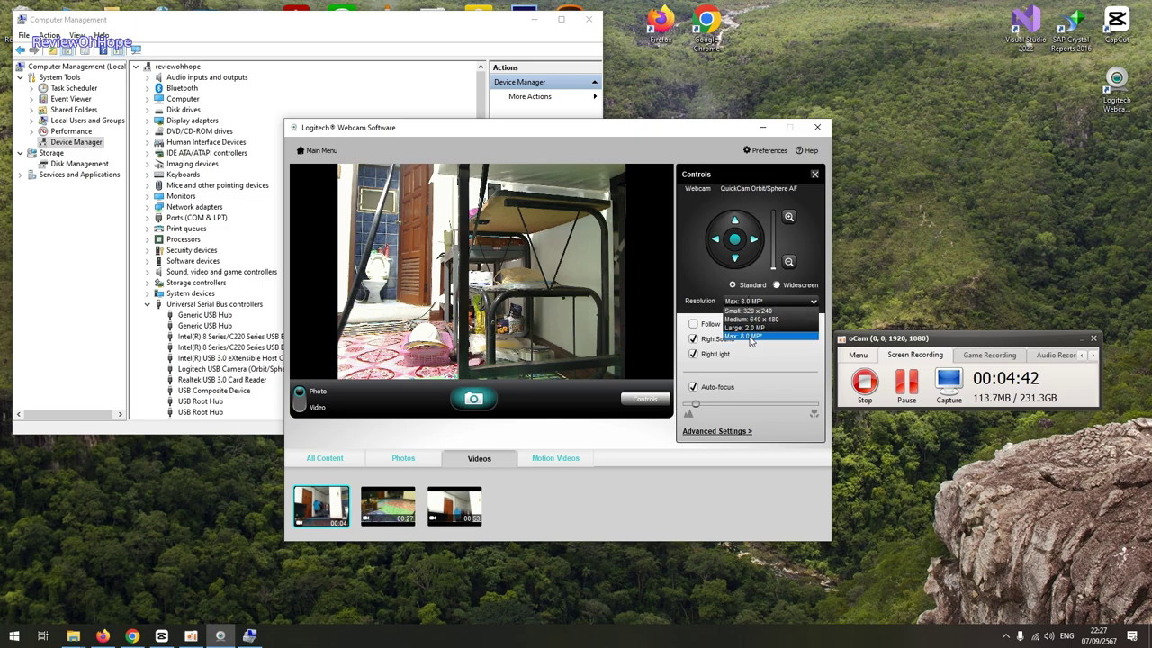
pyautogui.click(747, 337)
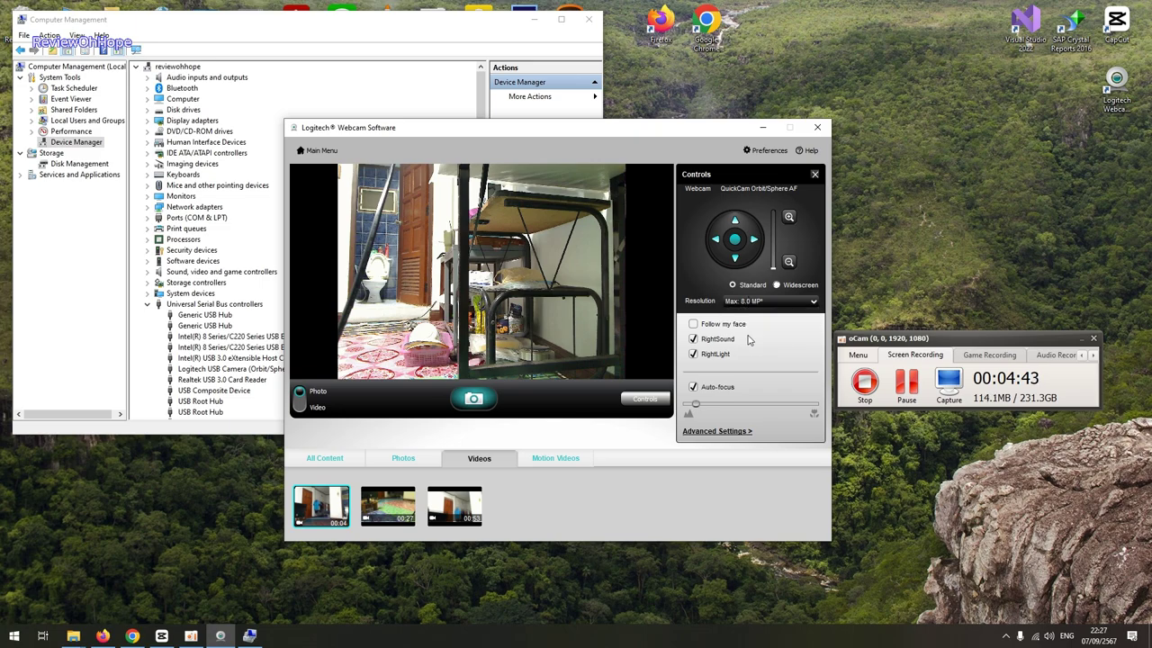
# Capture two photos of the metal shelf, panning the webcam to the right in between.
pyautogui.click(479, 402)
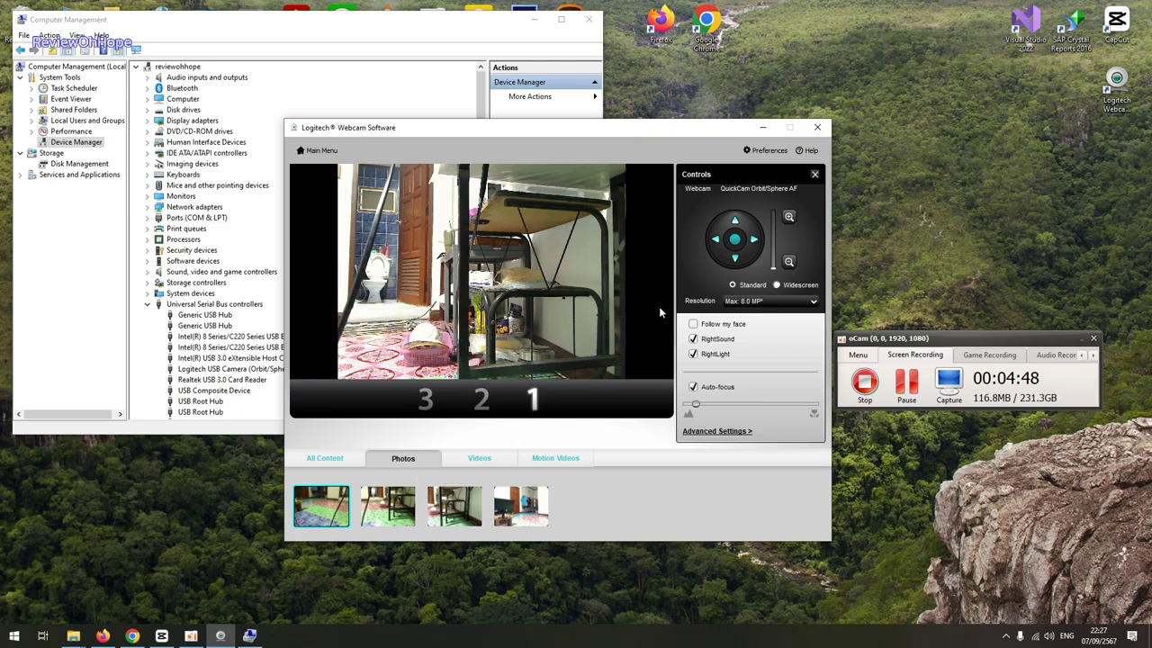
pyautogui.click(750, 250)
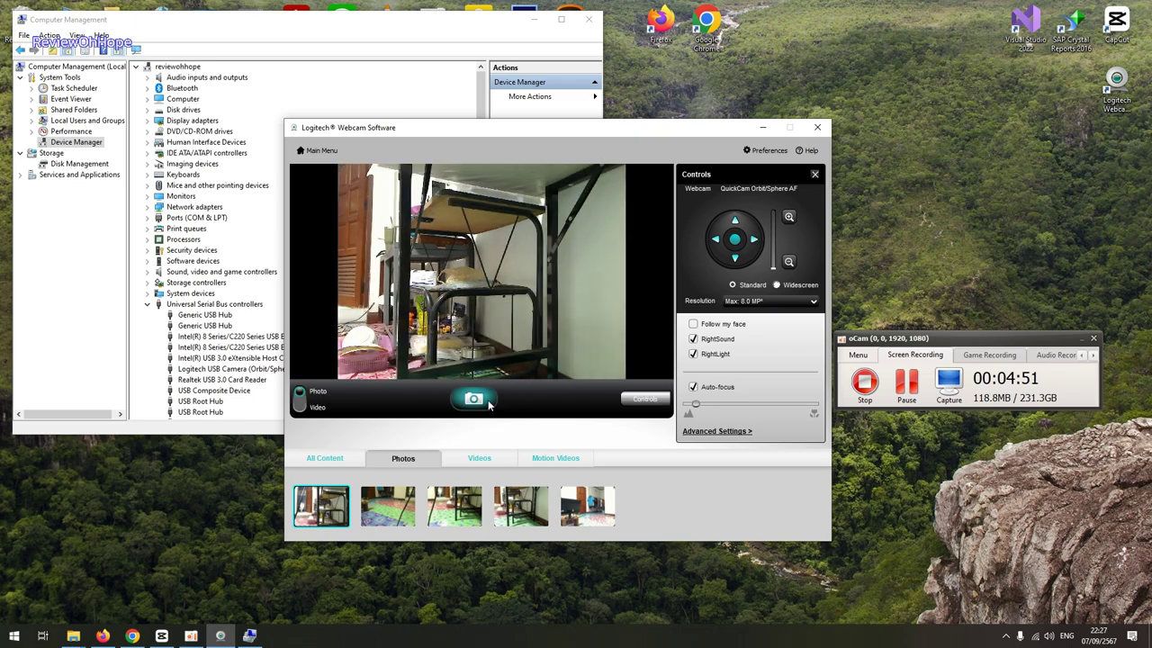
pyautogui.click(474, 399)
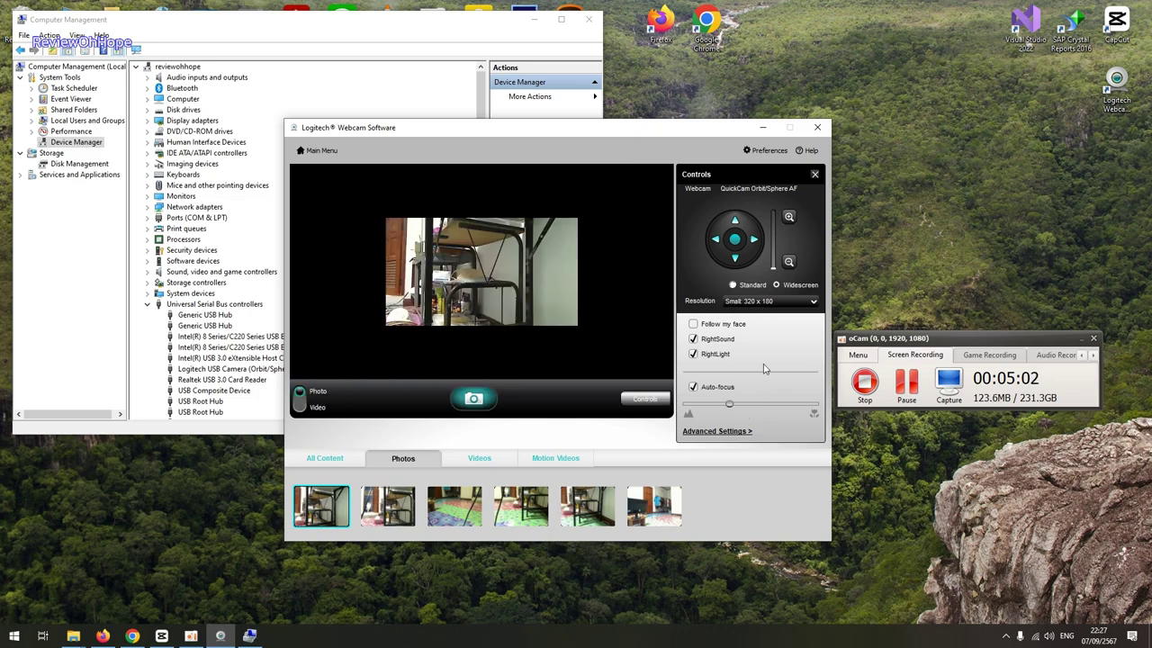
# Set the widescreen photo resolution to Large: 720p and capture a photo of the metal shelf.
pyautogui.click(736, 301)
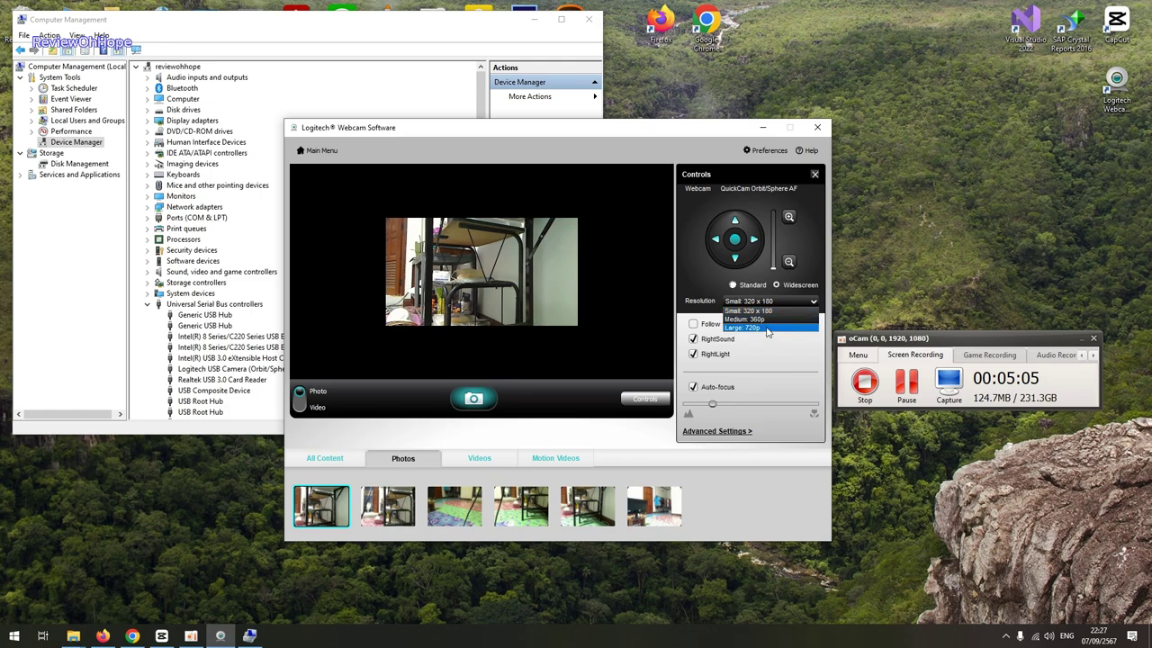
pyautogui.click(767, 329)
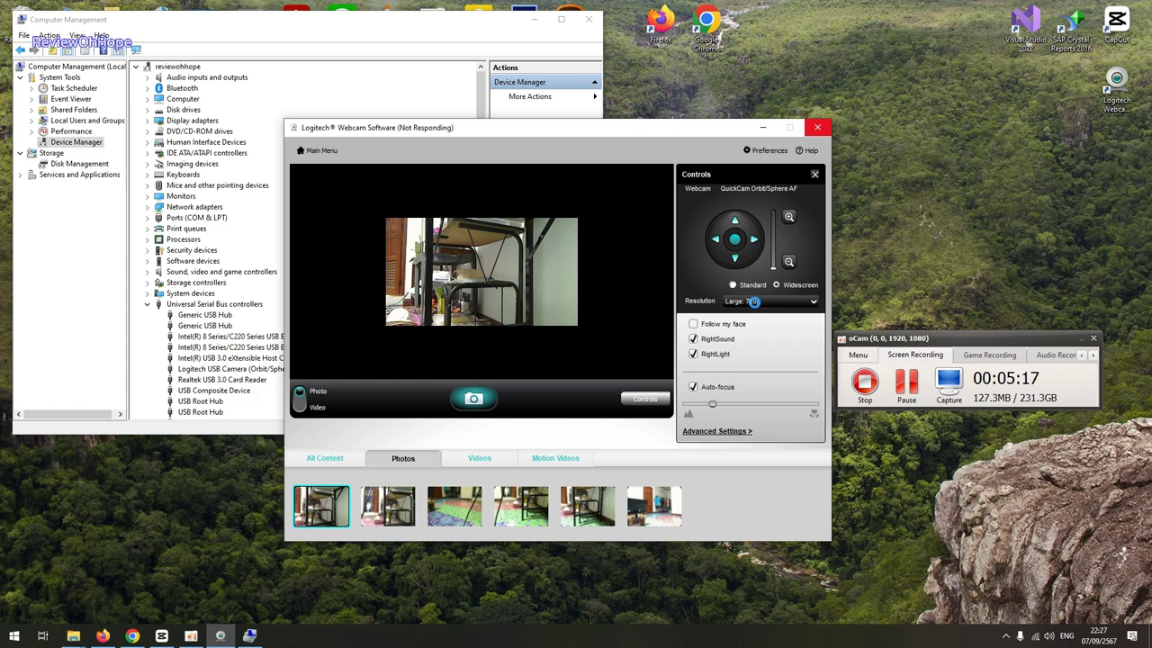
pyautogui.click(754, 302)
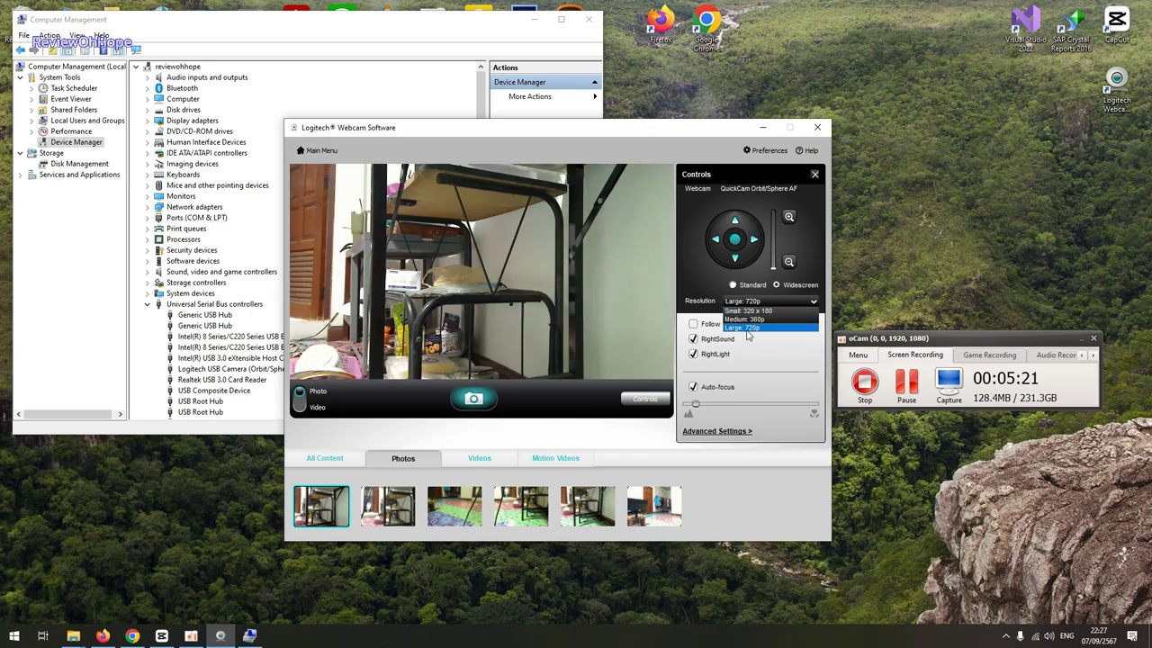
pyautogui.click(750, 329)
pyautogui.click(474, 401)
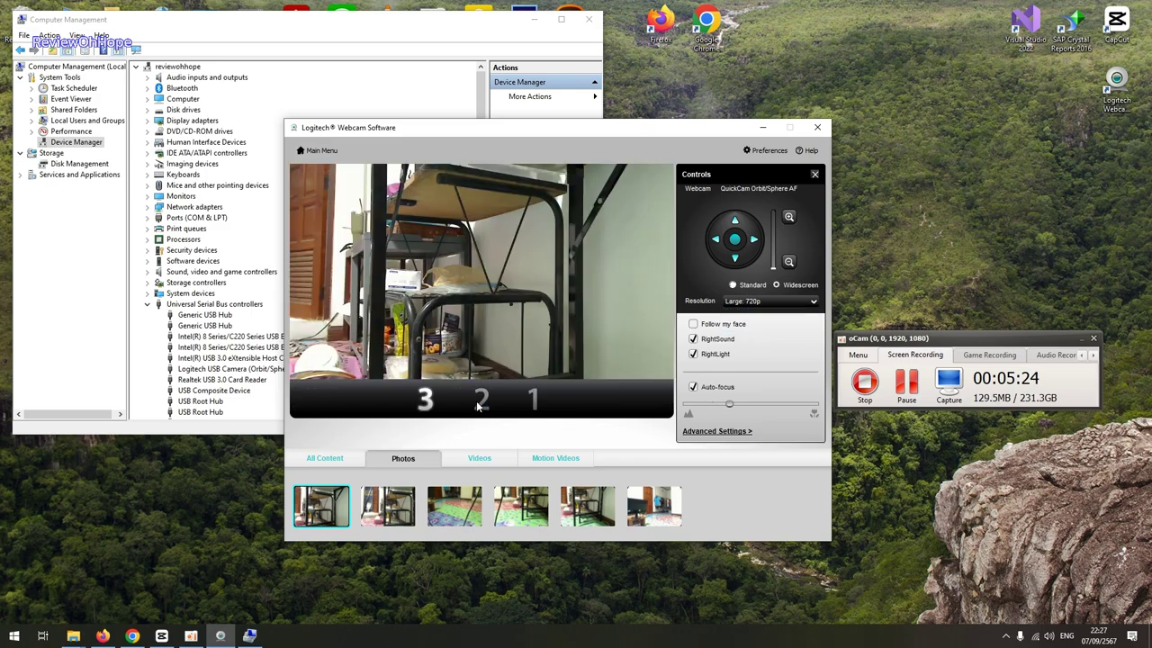
# Recheck the widescreen resolutions, keeping Large: 720p, and capture another shelf photo with the webcam turned further right and down.
pyautogui.click(775, 302)
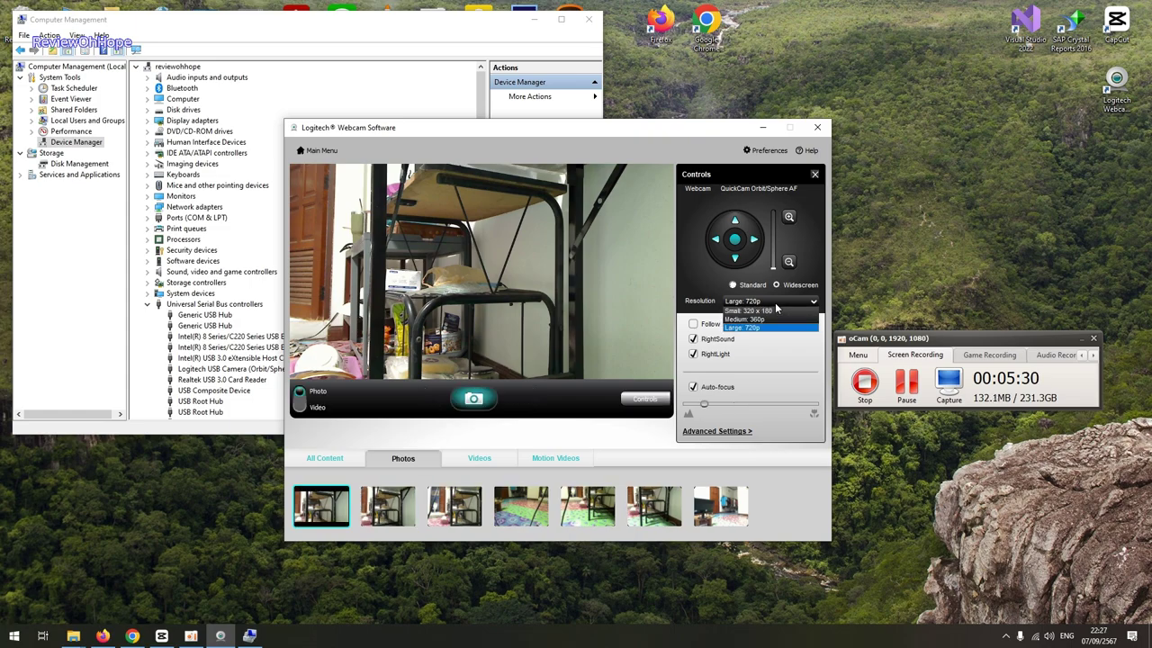
pyautogui.click(775, 302)
pyautogui.click(775, 302)
pyautogui.click(774, 303)
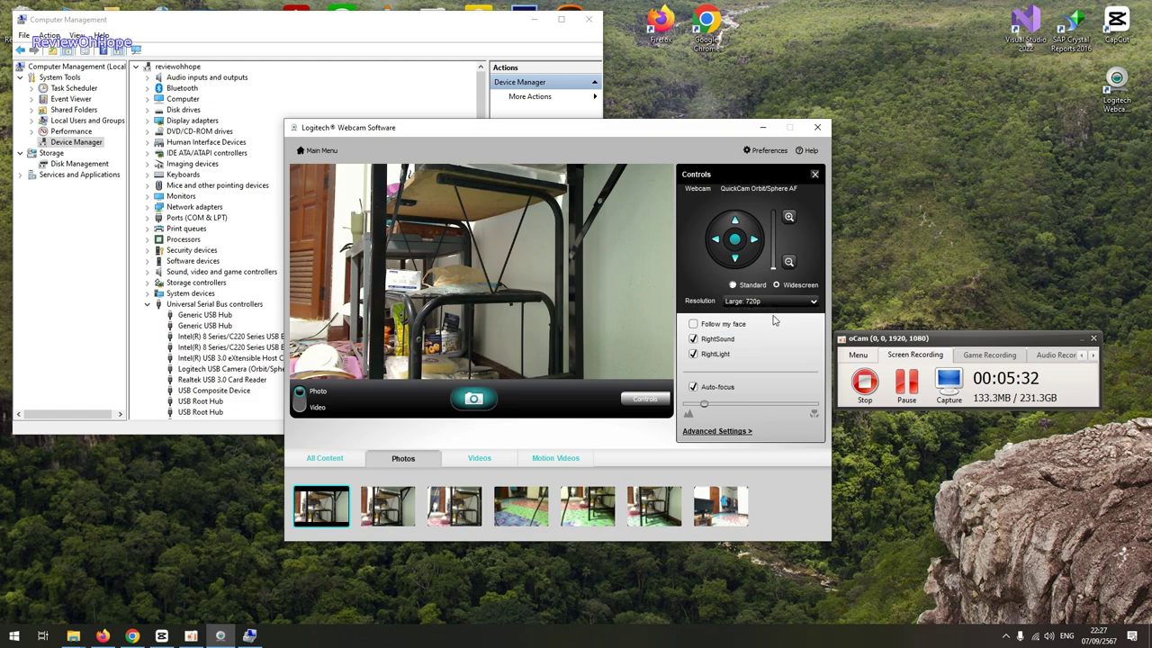
pyautogui.click(755, 239)
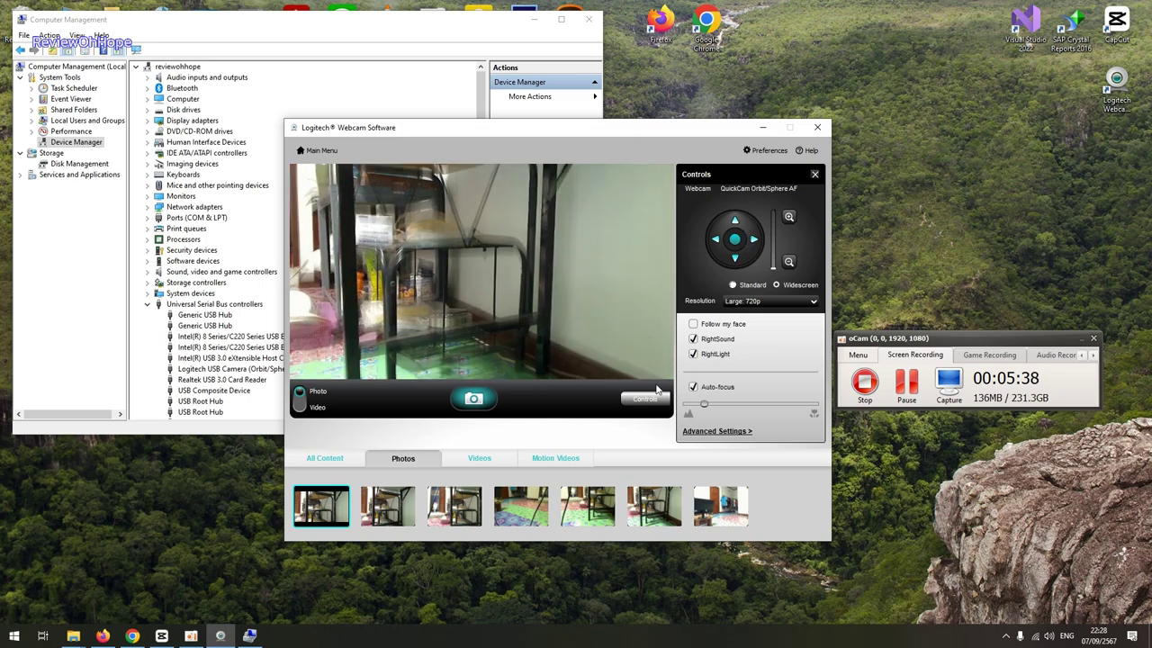
pyautogui.click(482, 403)
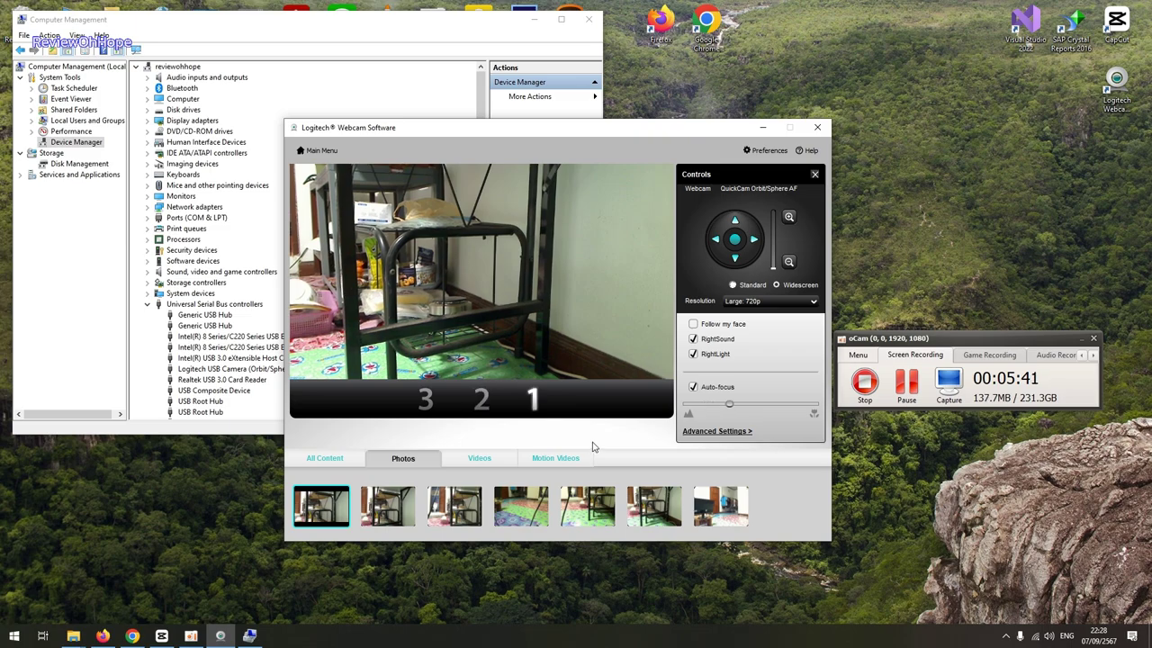
# Minimize Computer Management, switch to the Logitech Webcam pictures folder in File Explorer, and open Picture 1.
pyautogui.click(534, 19)
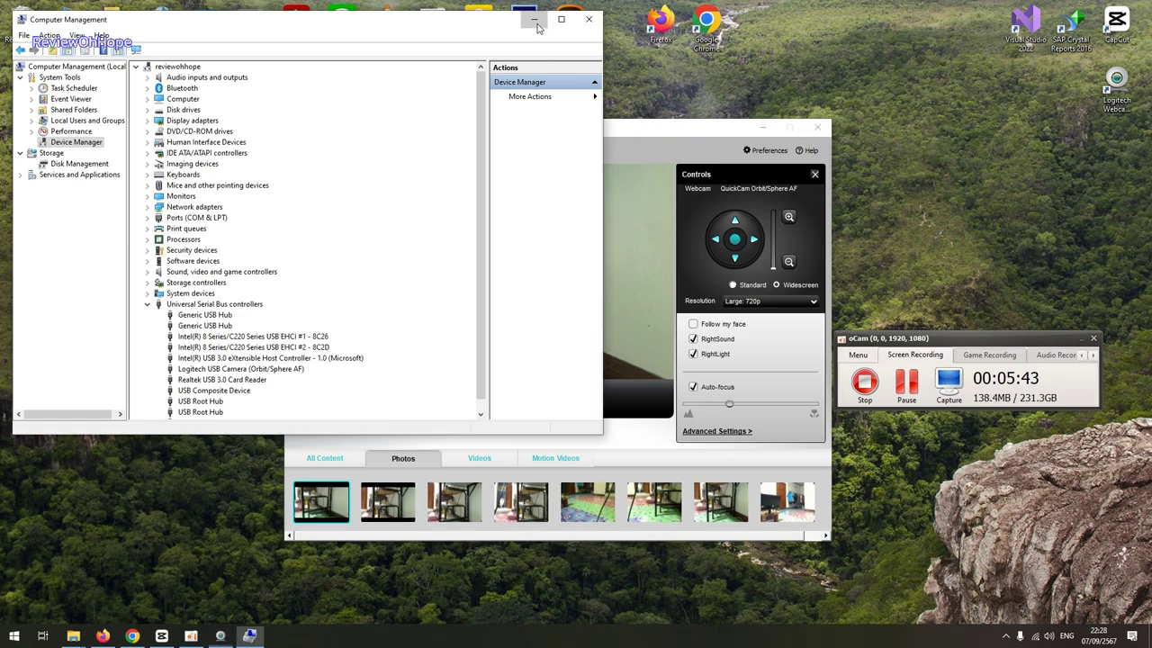
pyautogui.moveTo(76, 635)
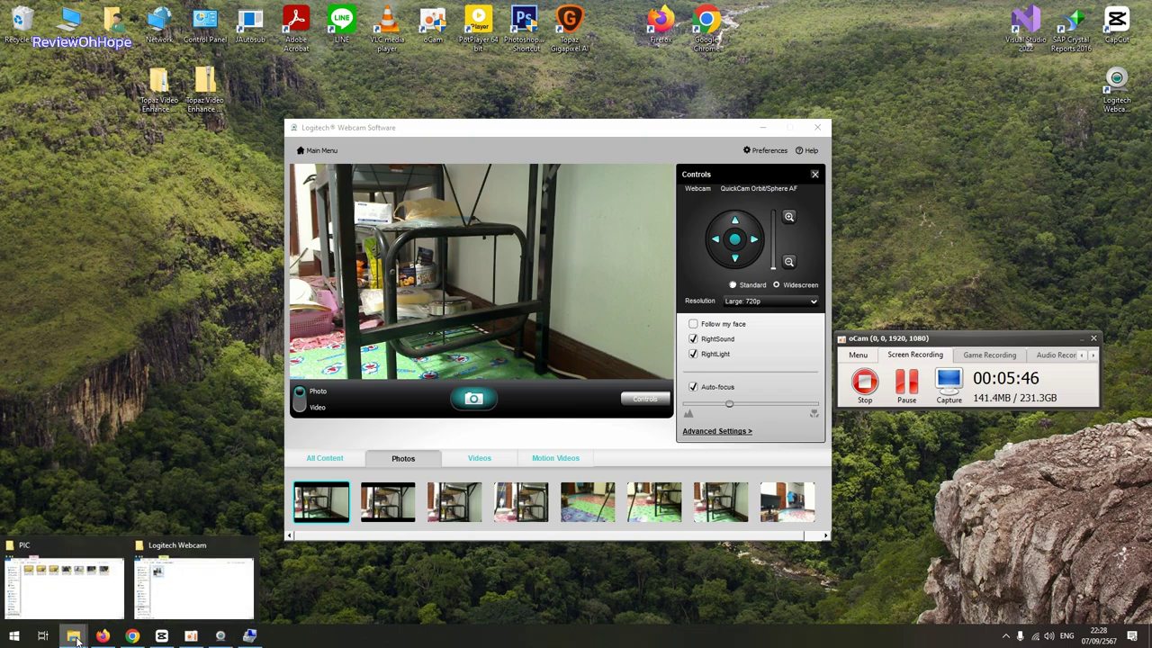
pyautogui.click(146, 597)
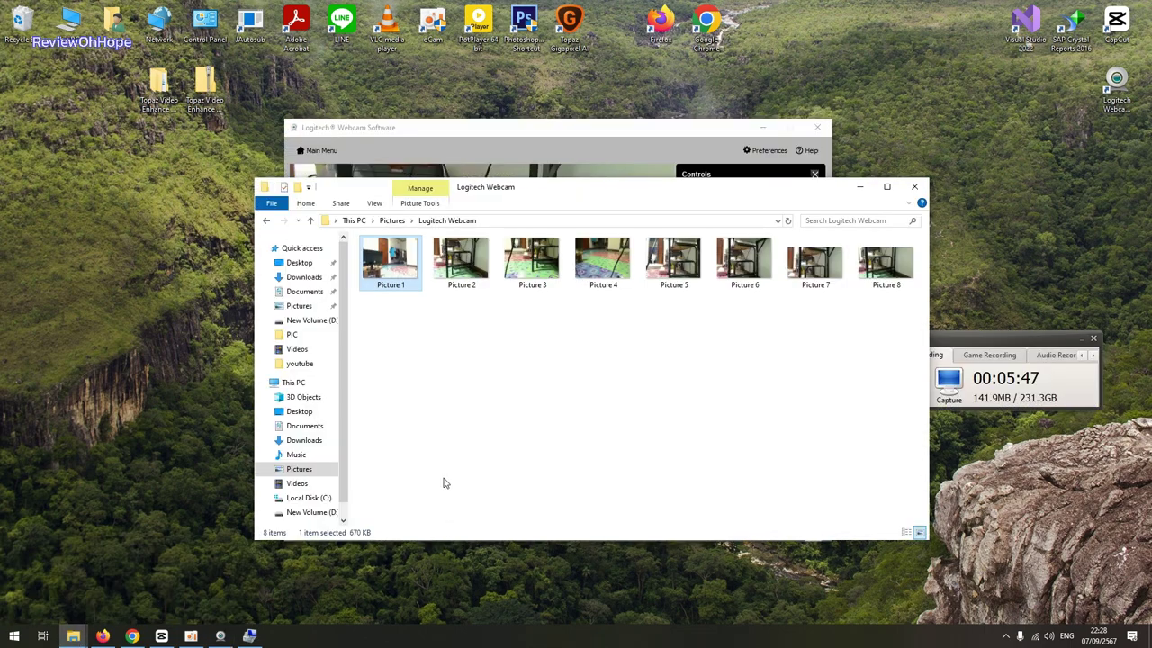
pyautogui.doubleClick(379, 277)
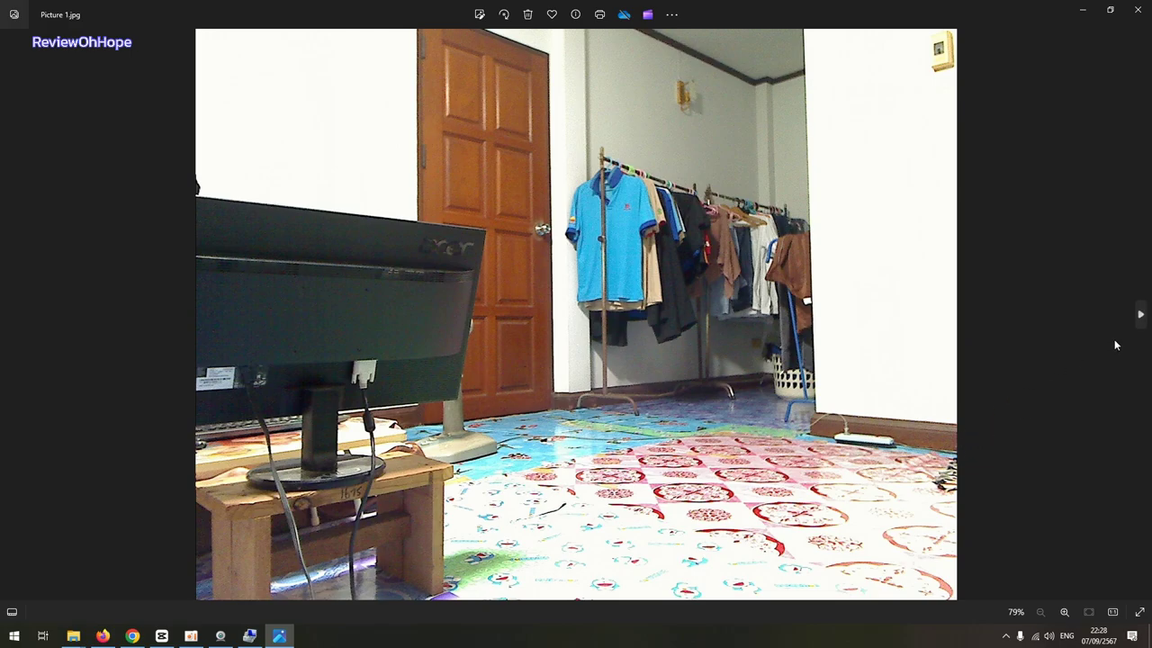
# Browse through the captured photos in the image viewer, from Picture 1 to Picture 8.
pyautogui.click(1140, 315)
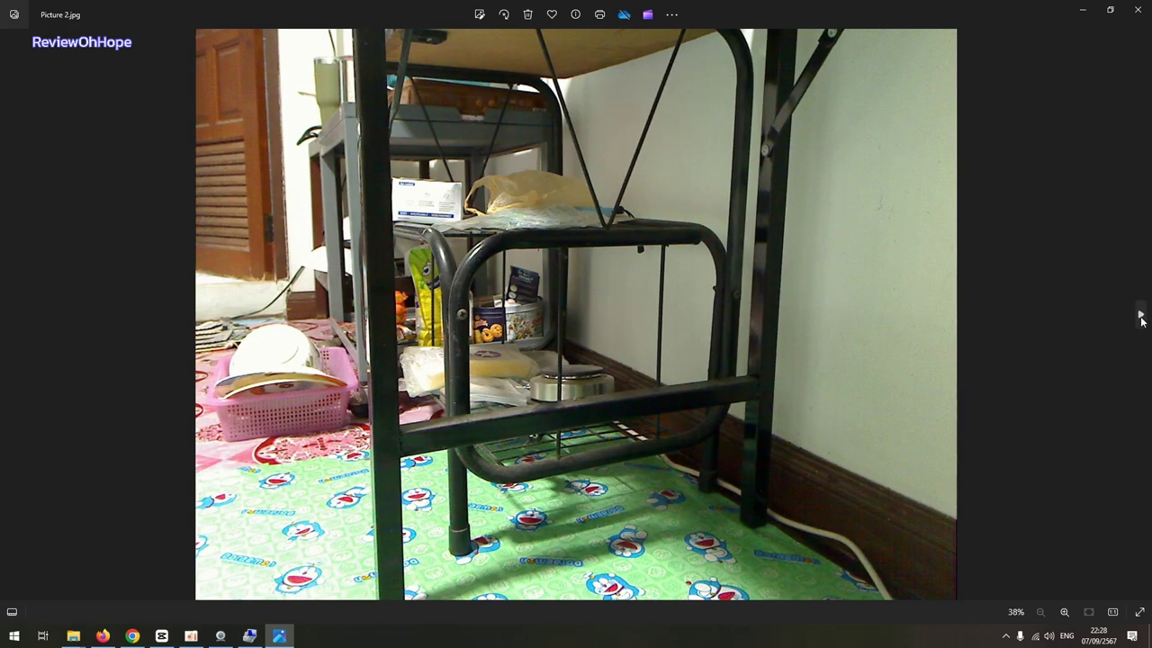
pyautogui.click(11, 315)
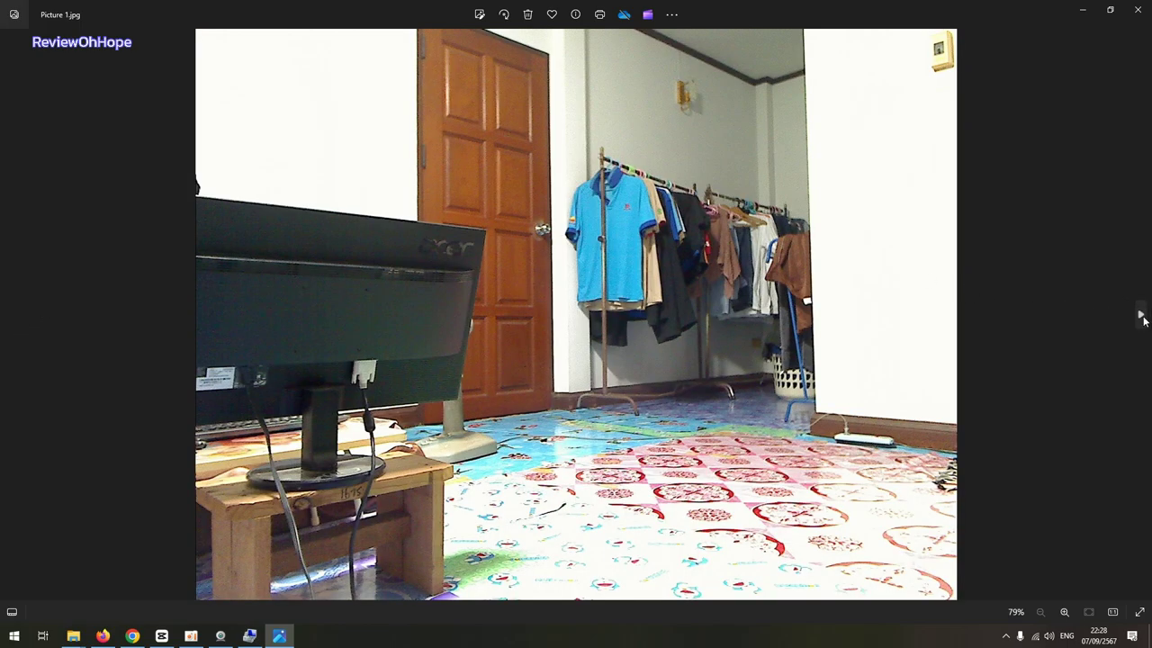
pyautogui.click(1141, 317)
pyautogui.click(1141, 317)
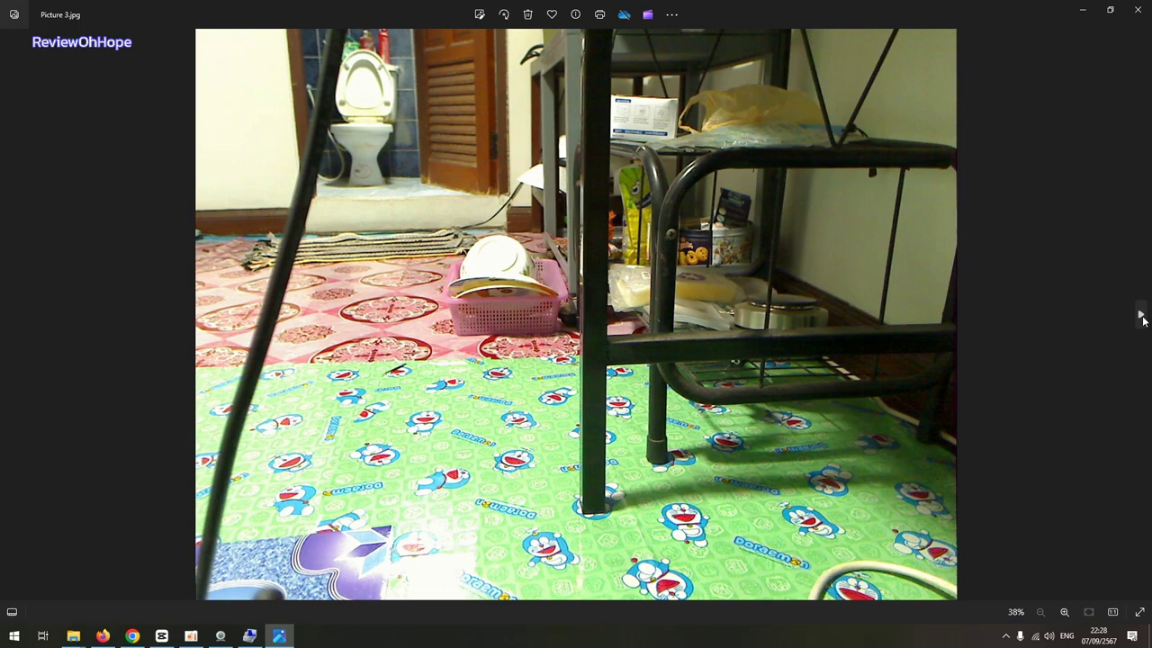
pyautogui.click(1141, 316)
pyautogui.click(1141, 317)
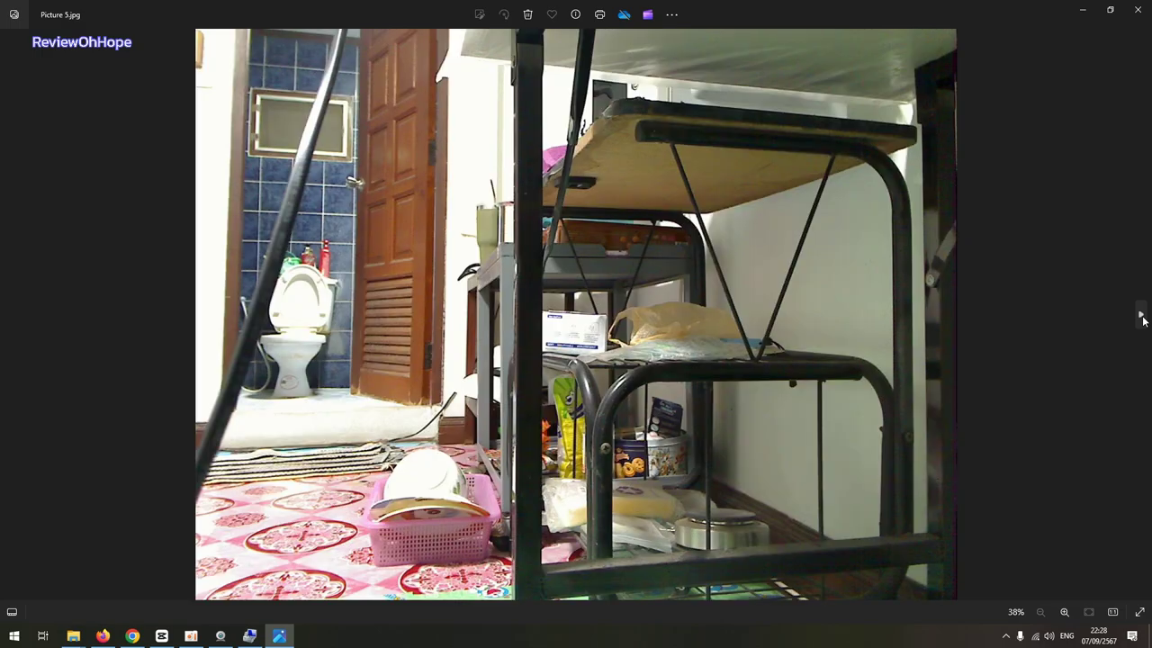
pyautogui.click(1141, 317)
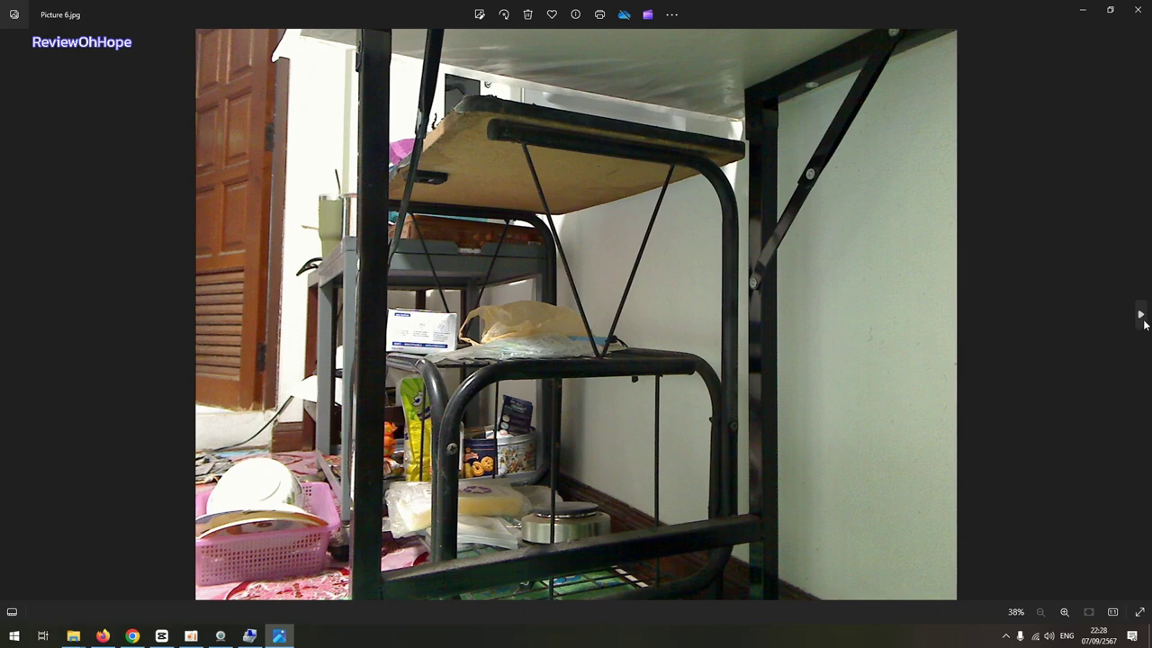
pyautogui.click(1146, 324)
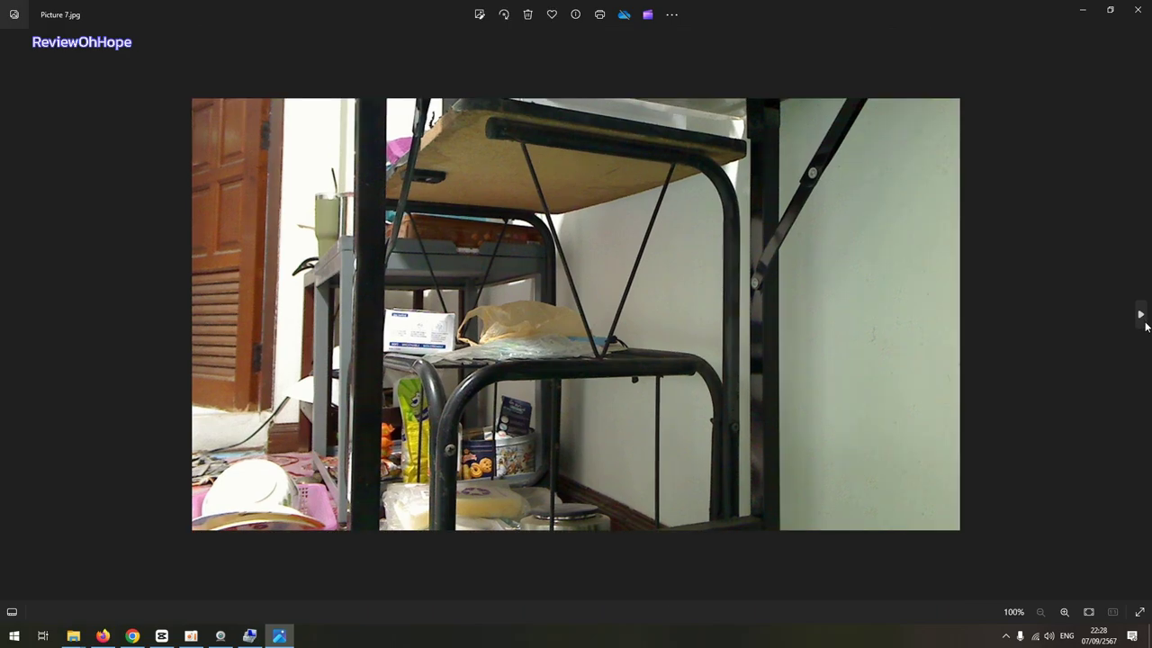
pyautogui.click(1146, 324)
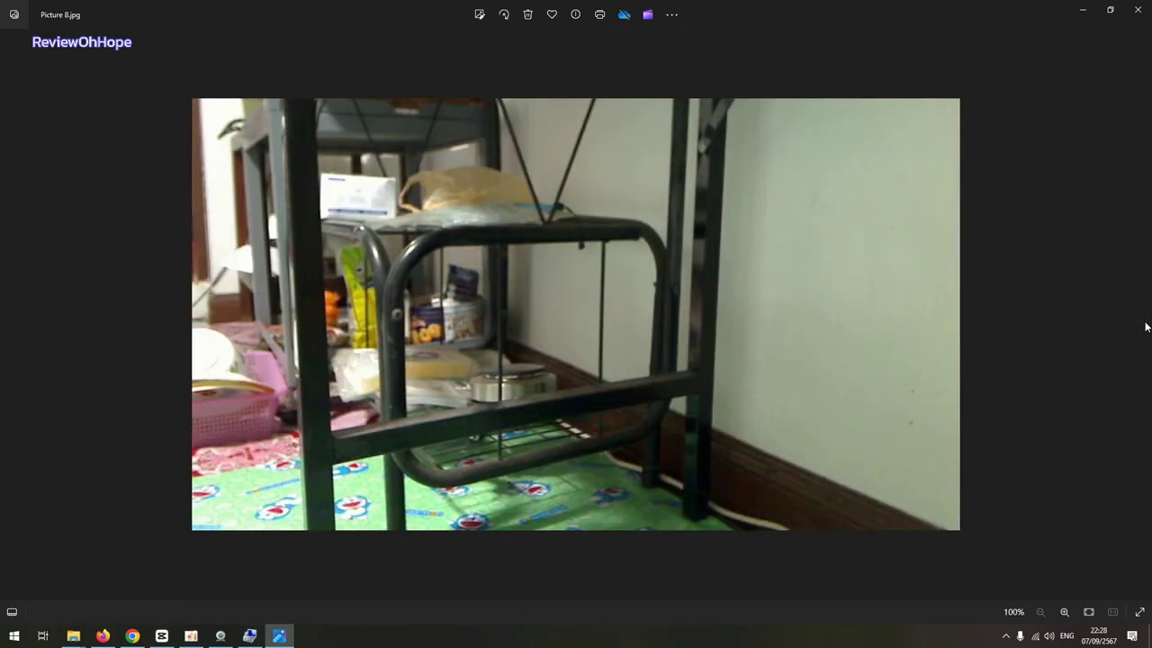
# Go back to Picture 6, compare it with the widescreen Pictures 7 and 8, and close the image viewer.
pyautogui.click(16, 323)
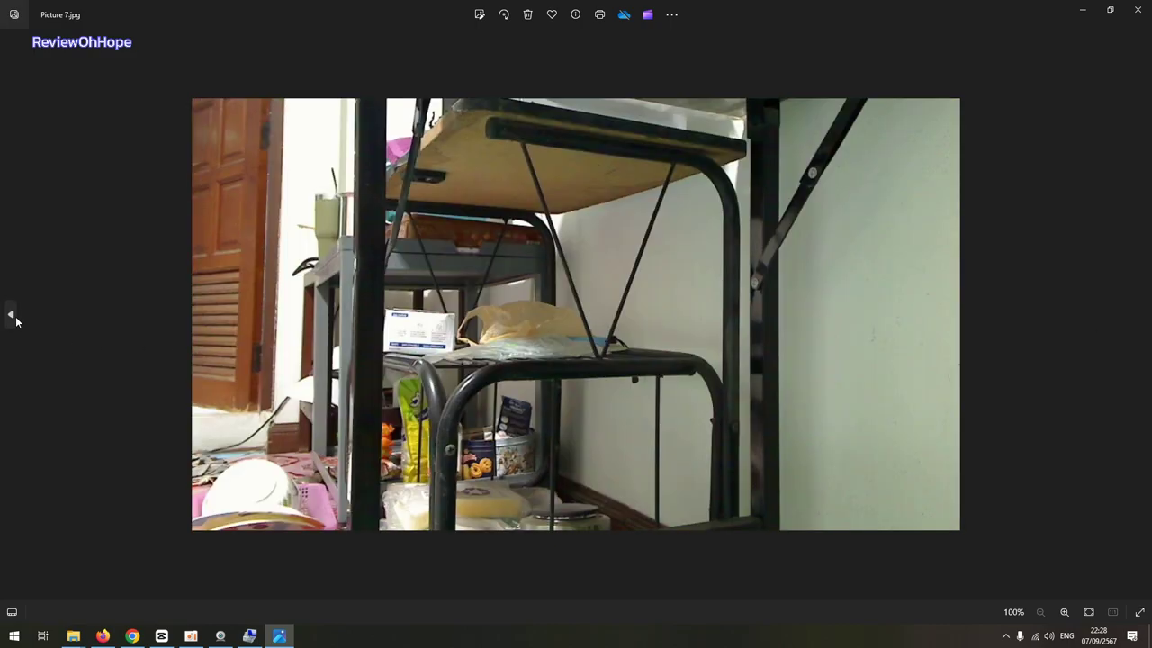
pyautogui.click(16, 322)
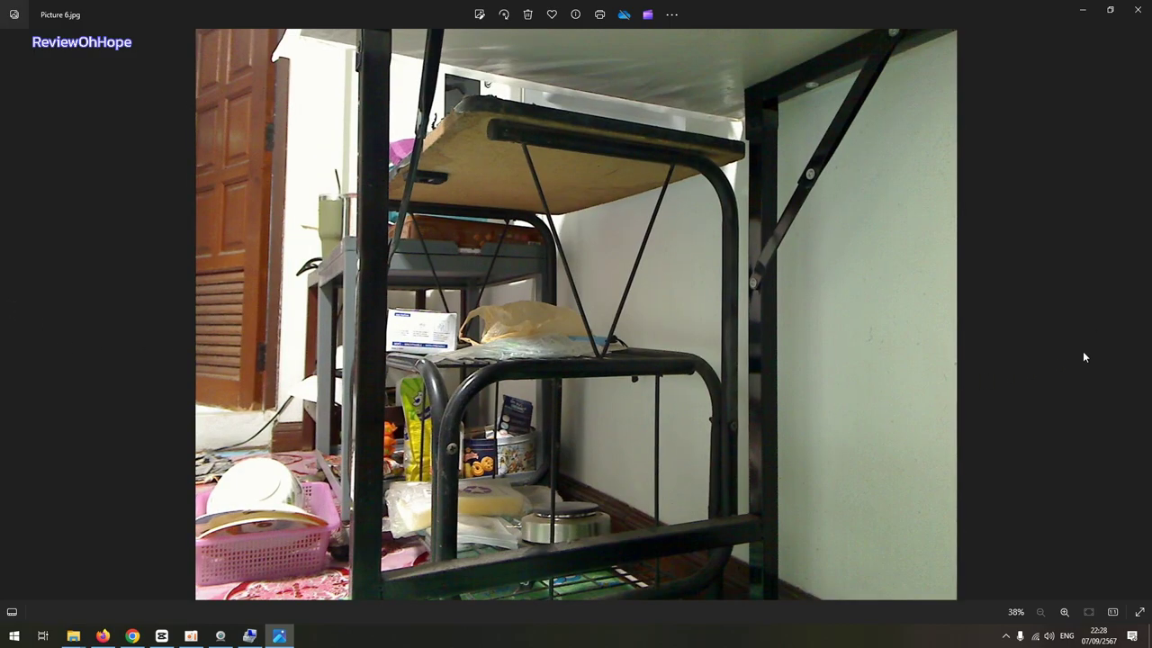
pyautogui.click(1140, 324)
pyautogui.click(1141, 324)
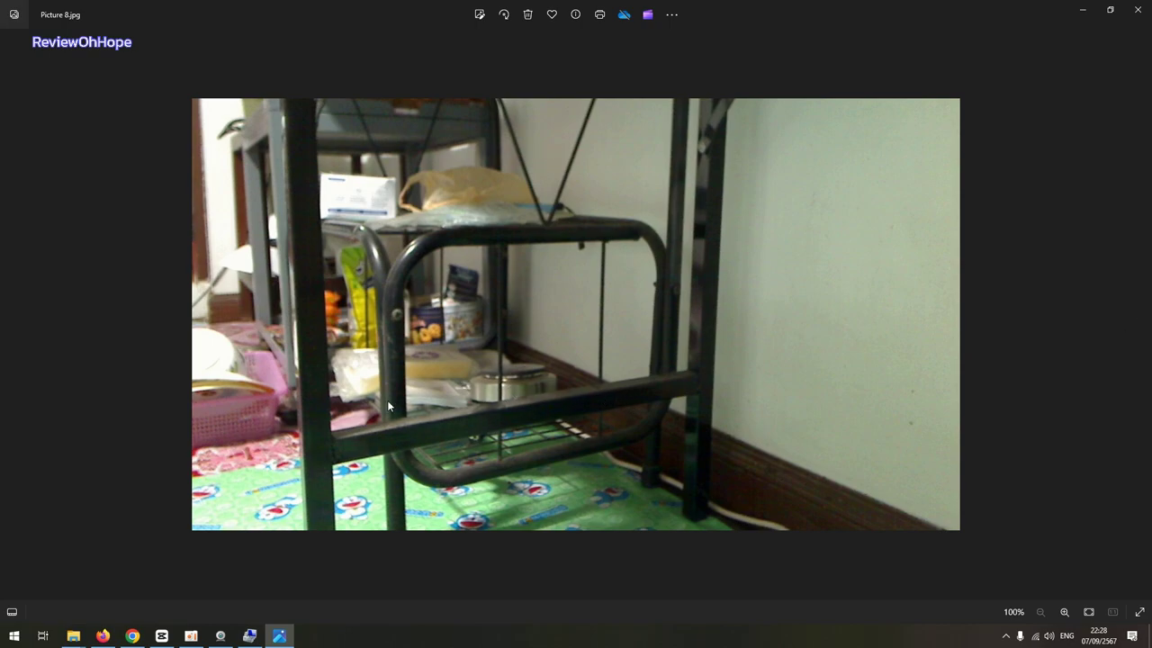
pyautogui.click(1138, 11)
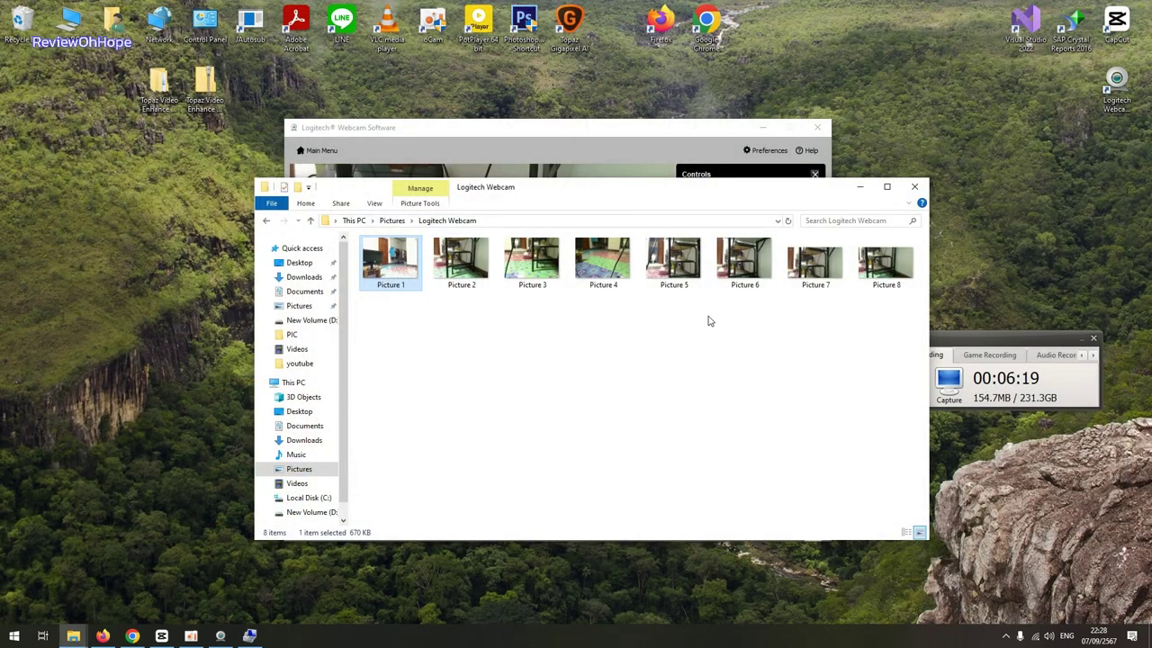
# Switch to the PIC folder window, browse to the Logitech Webcam folder under Videos, and play Video 2.
pyautogui.click(73, 635)
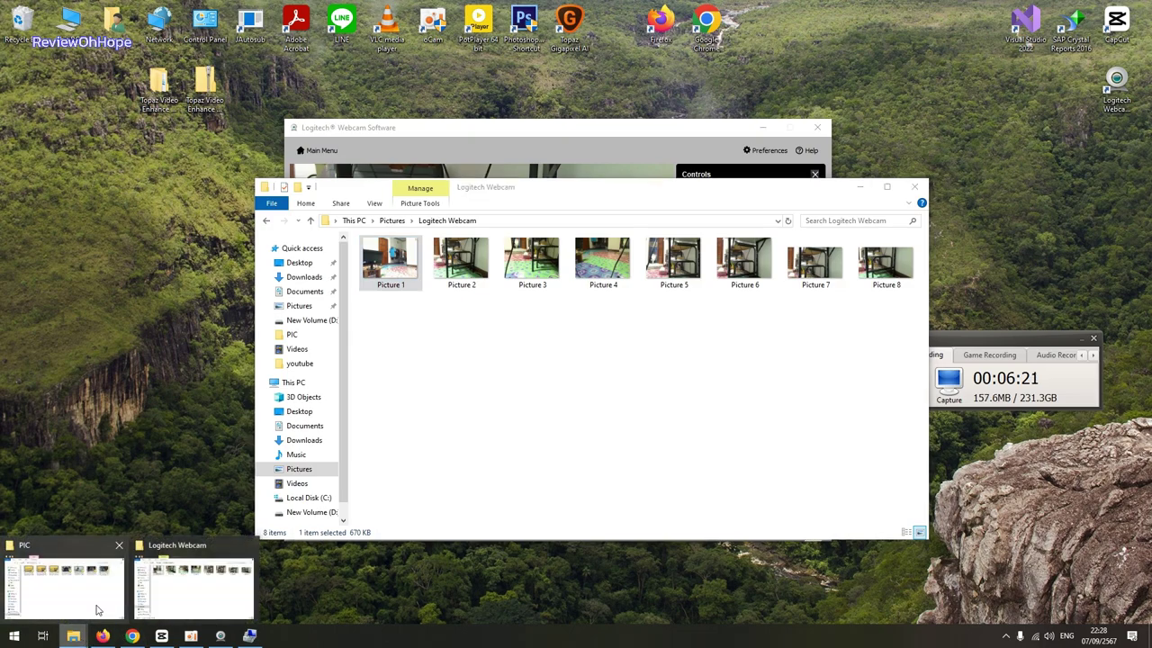
pyautogui.click(65, 586)
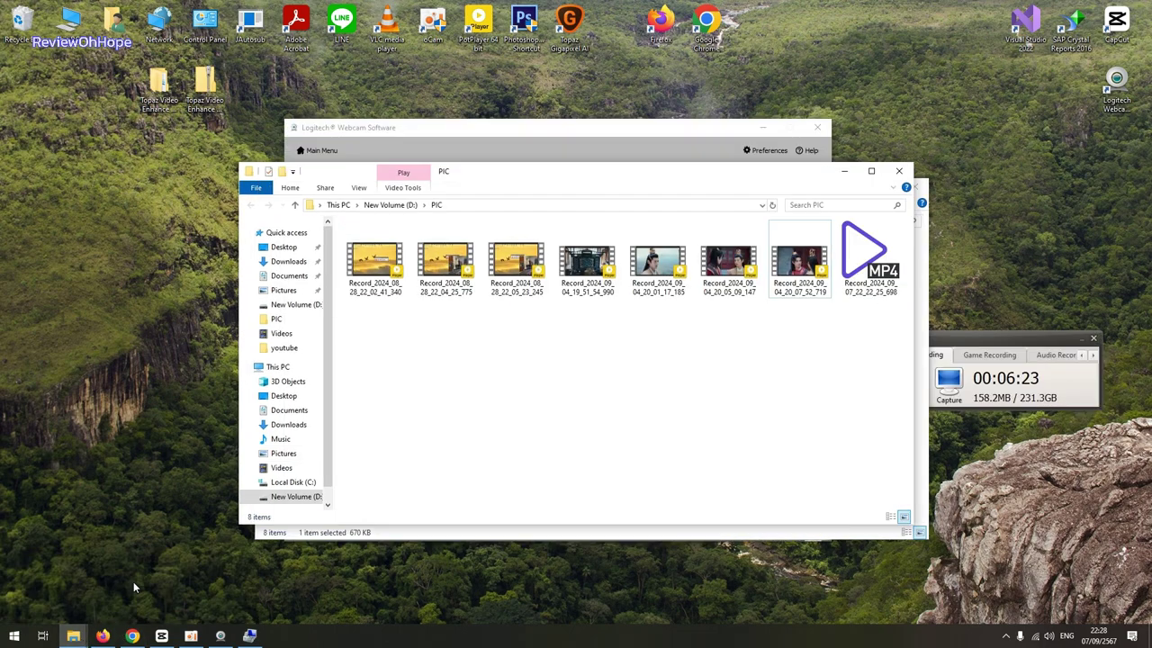
pyautogui.click(281, 467)
pyautogui.doubleClick(514, 259)
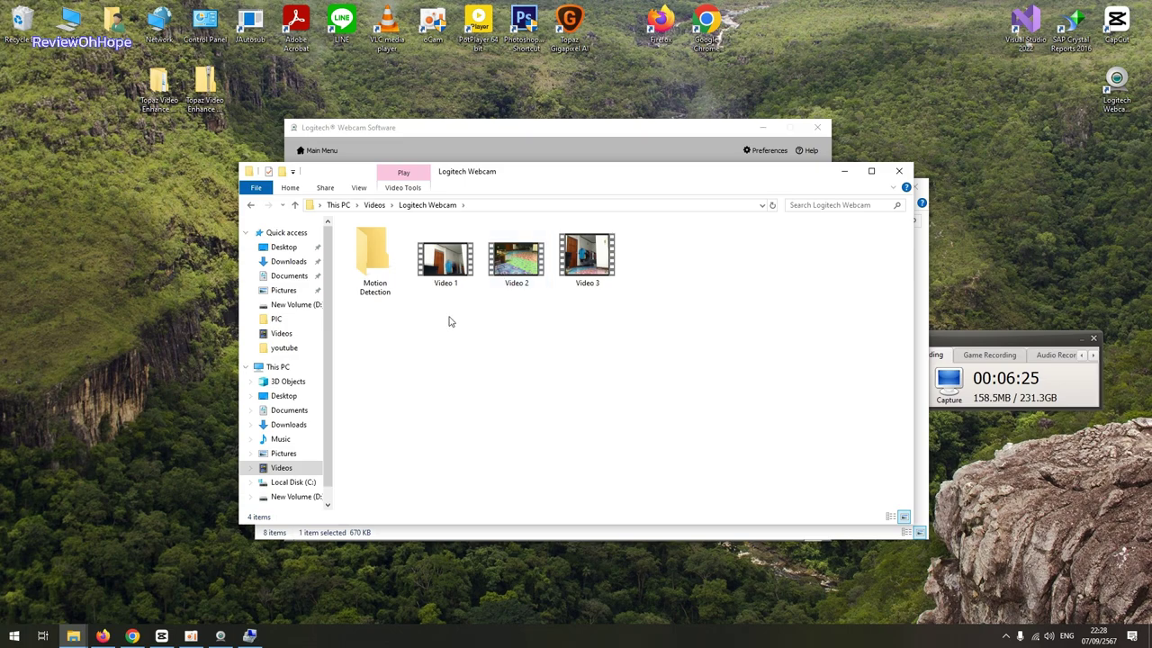
pyautogui.click(591, 261)
pyautogui.click(529, 261)
pyautogui.doubleClick(527, 261)
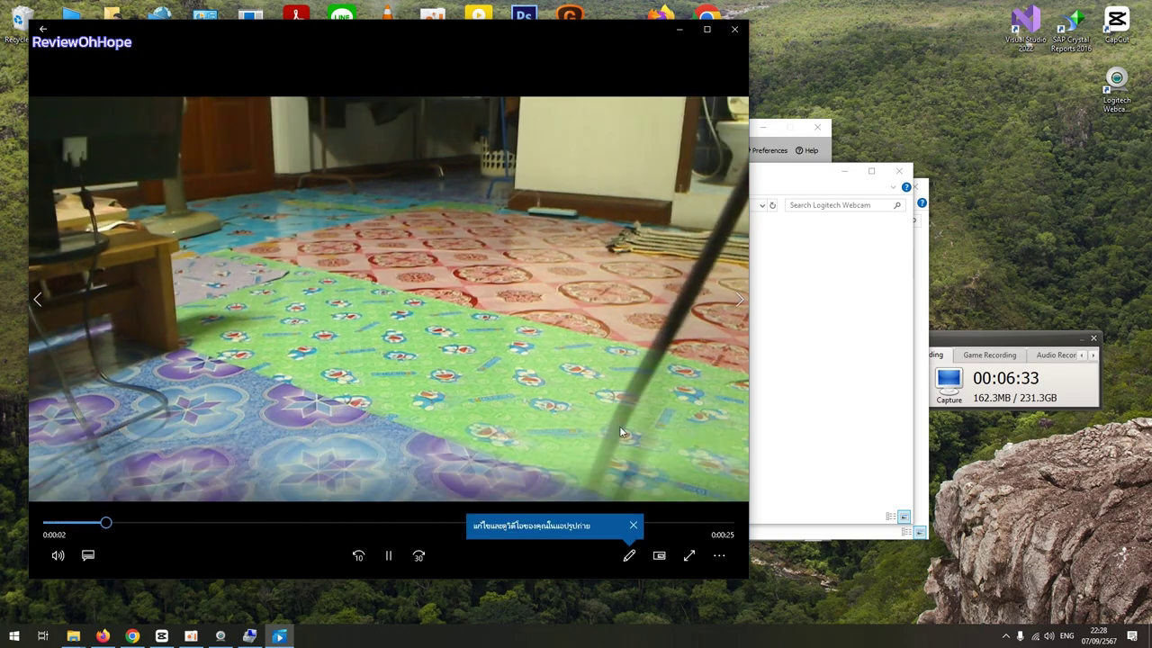
# Mute the playback, watch Video 2 enlarged to fill the screen, and close the player.
pyautogui.click(58, 558)
pyautogui.moveTo(94, 516); pyautogui.dragTo(74, 516)
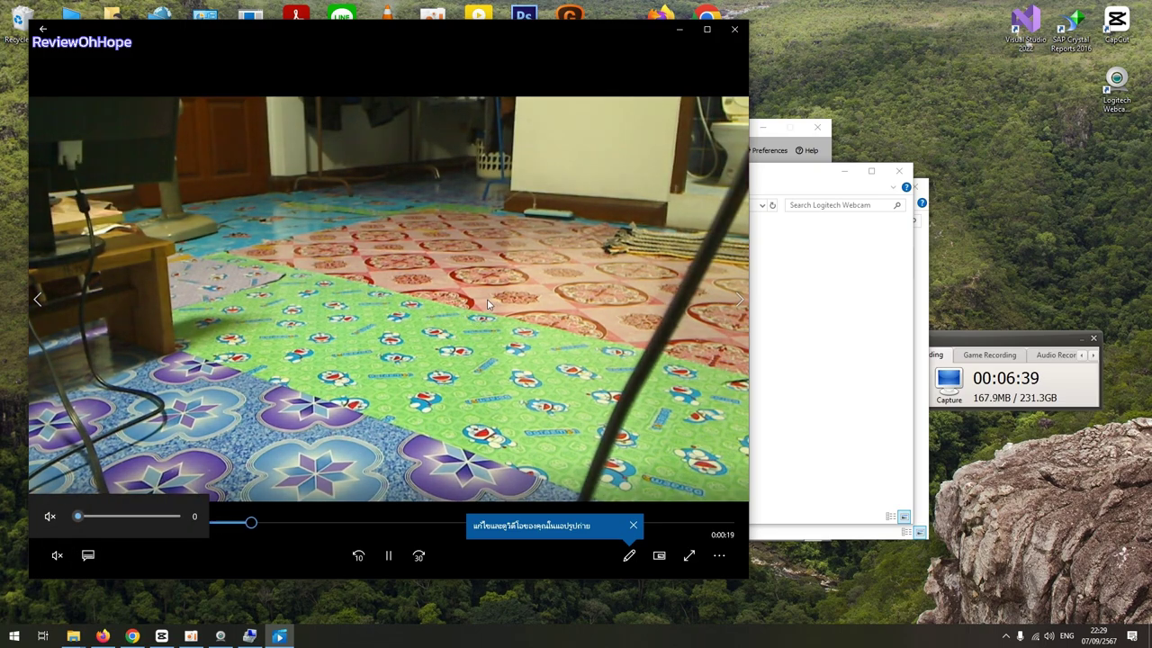
pyautogui.click(707, 29)
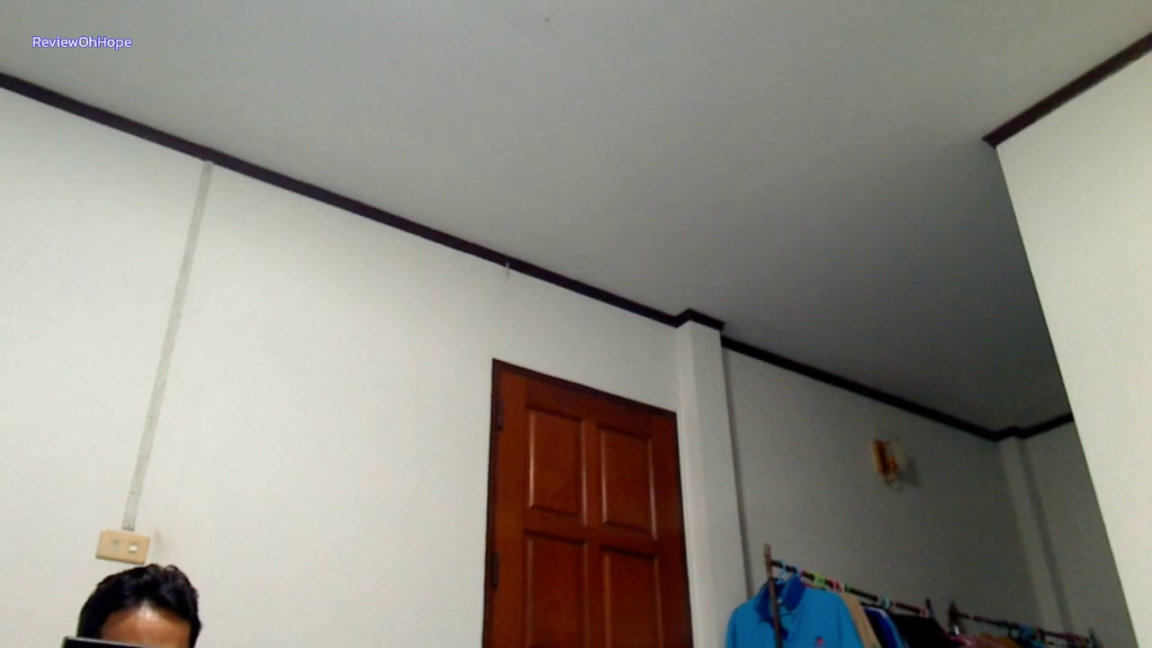
pyautogui.moveTo(1130, 9)
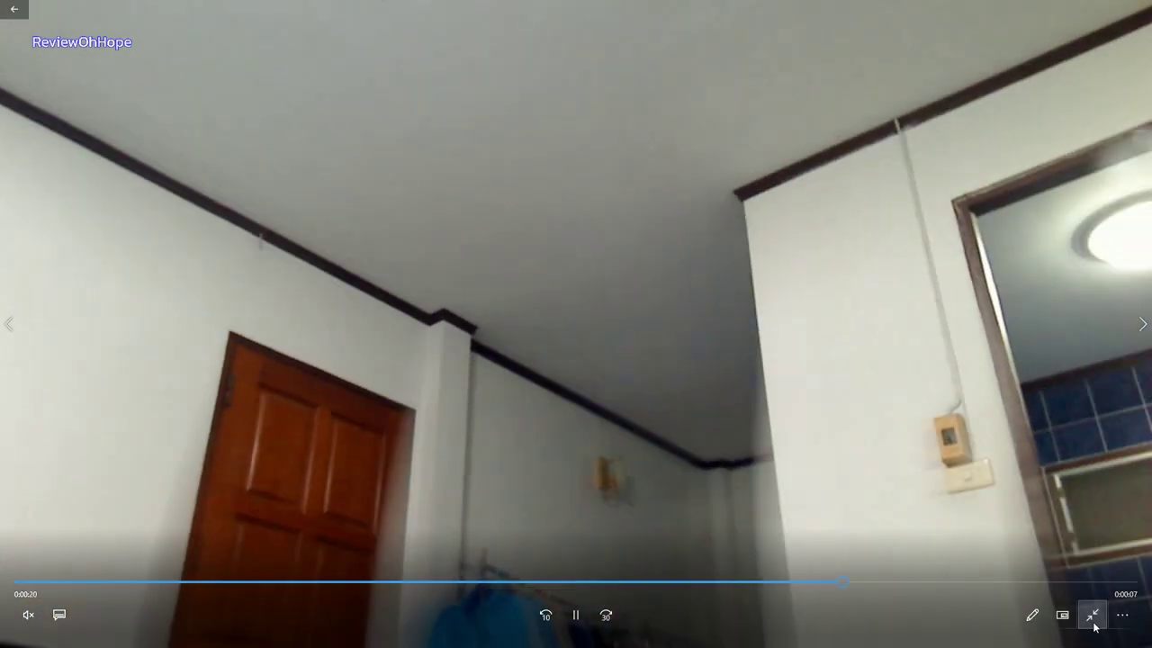
pyautogui.click(1092, 615)
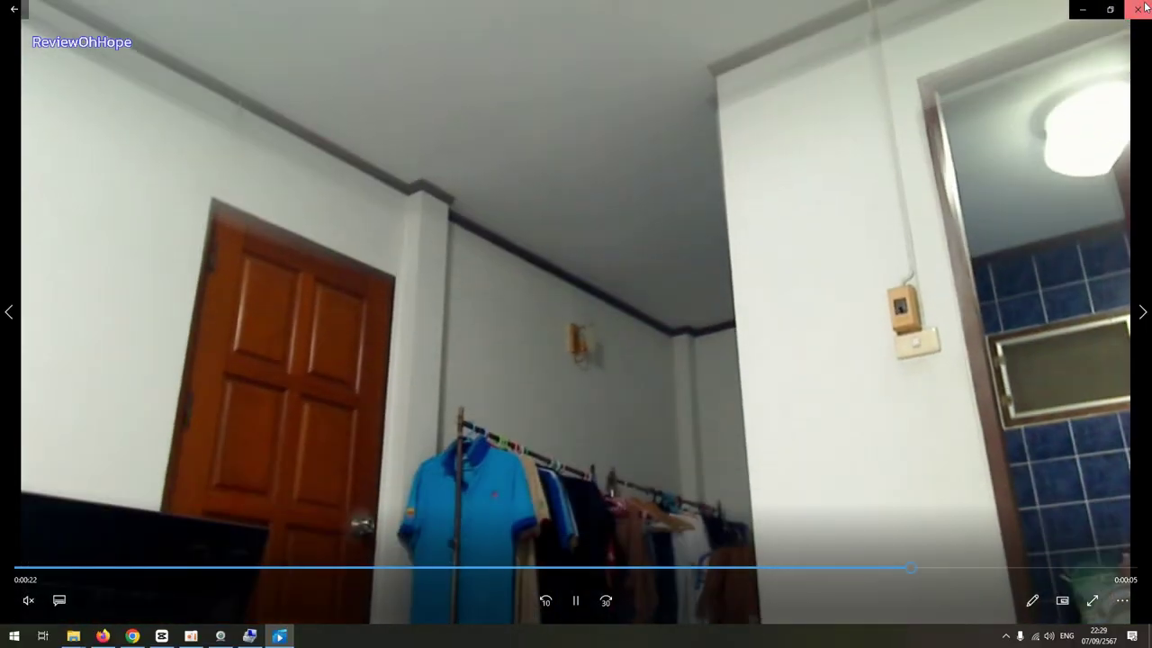
pyautogui.click(1137, 9)
# Play Video 3 in the default player, close it, and reopen the clip with PotPlayer.
pyautogui.doubleClick(589, 260)
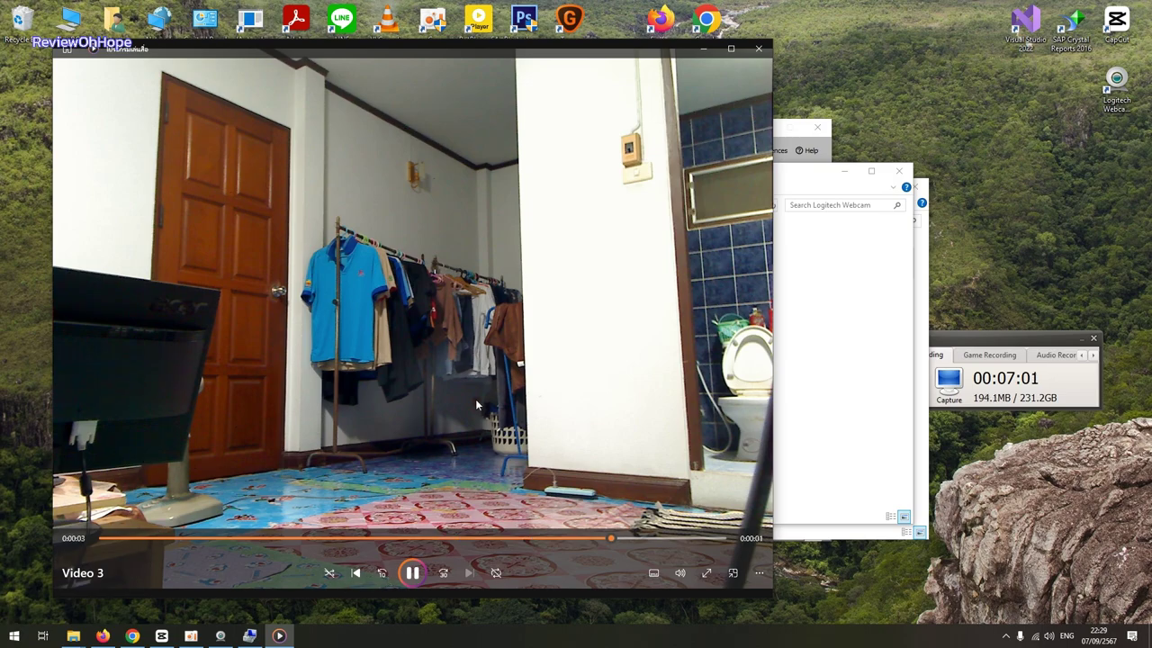
pyautogui.click(759, 48)
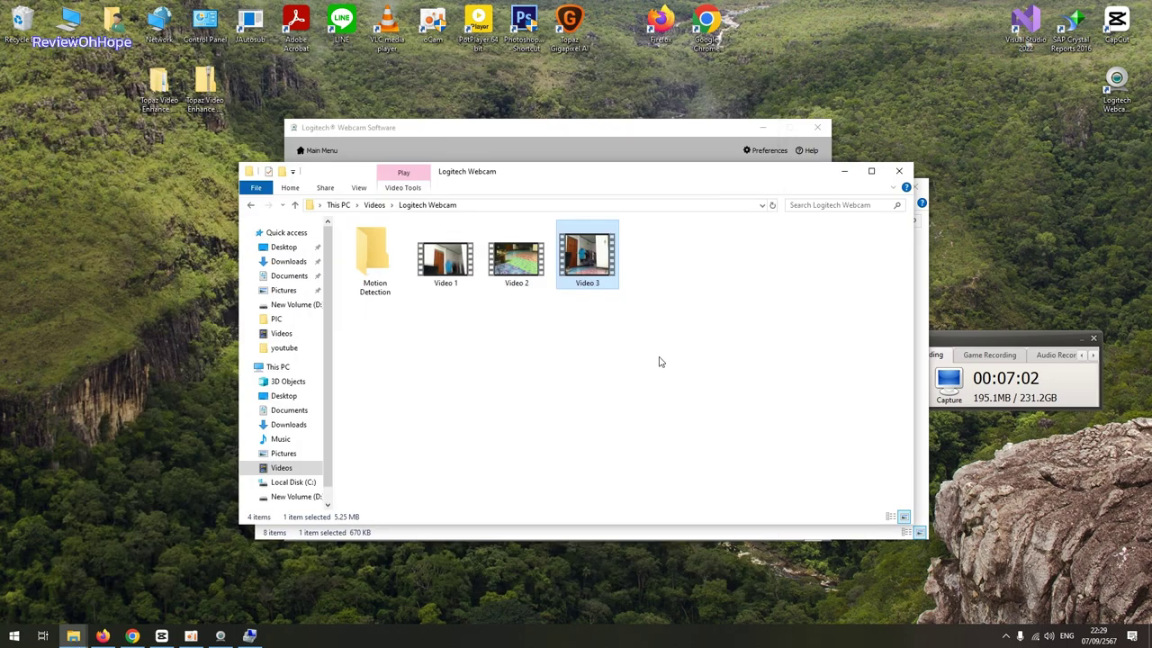
pyautogui.rightClick(596, 273)
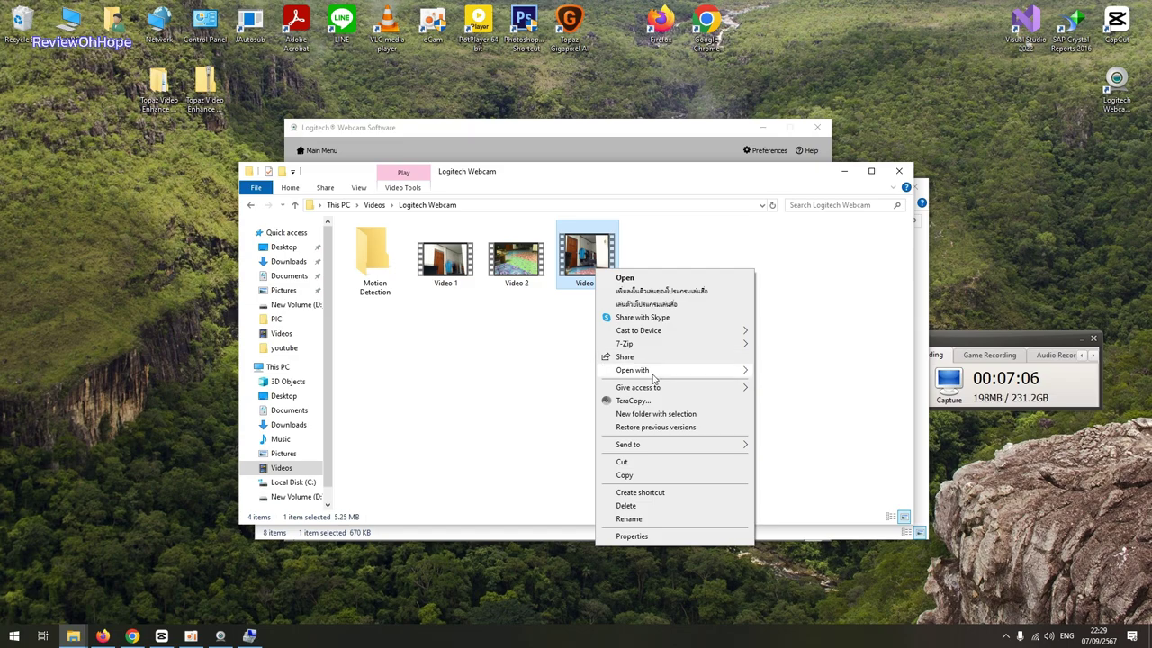
pyautogui.moveTo(654, 378)
pyautogui.click(779, 369)
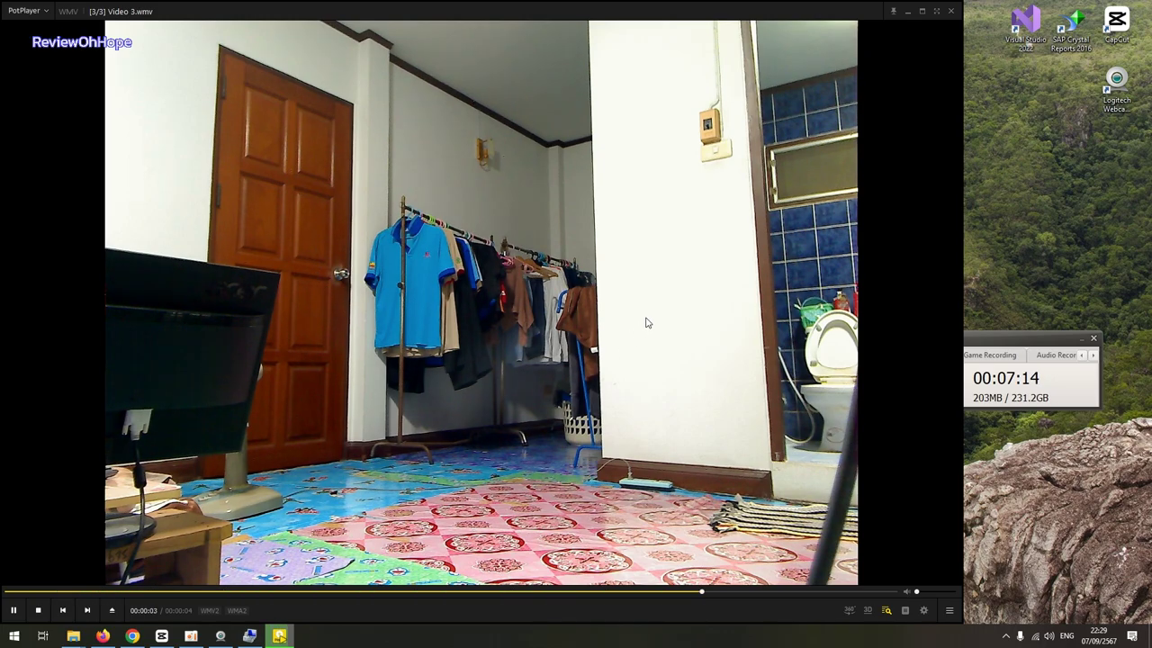
# Close Video 3 and open Video 2 from the Logitech Webcam folder with PotPlayer.
pyautogui.click(951, 12)
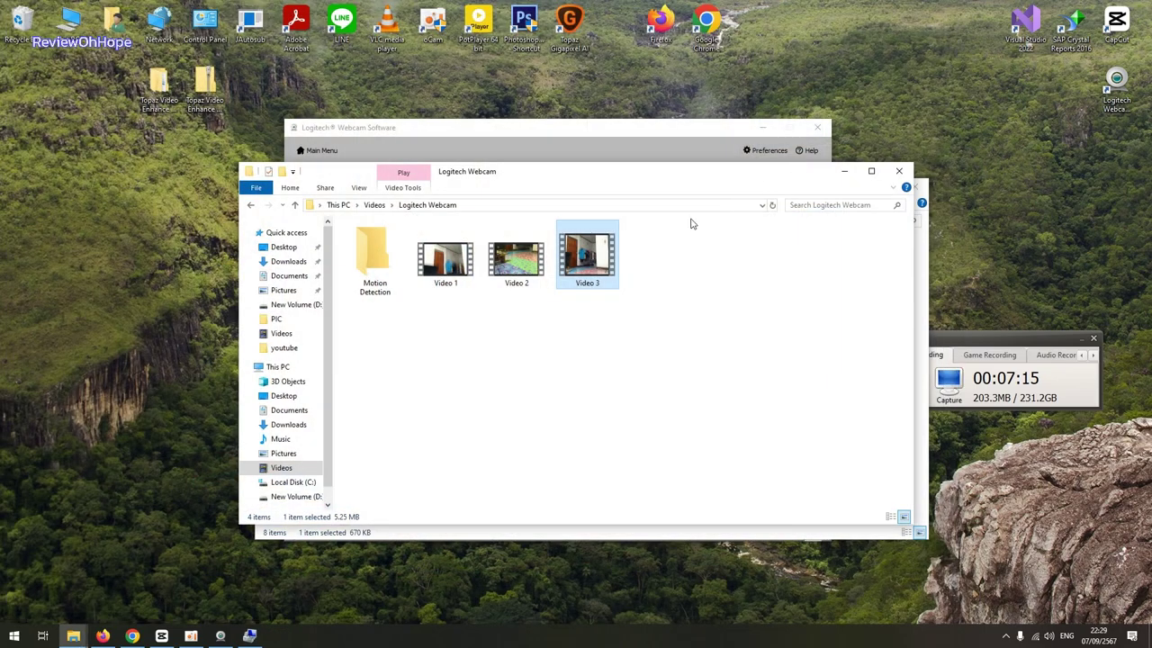
pyautogui.click(529, 263)
pyautogui.rightClick(531, 265)
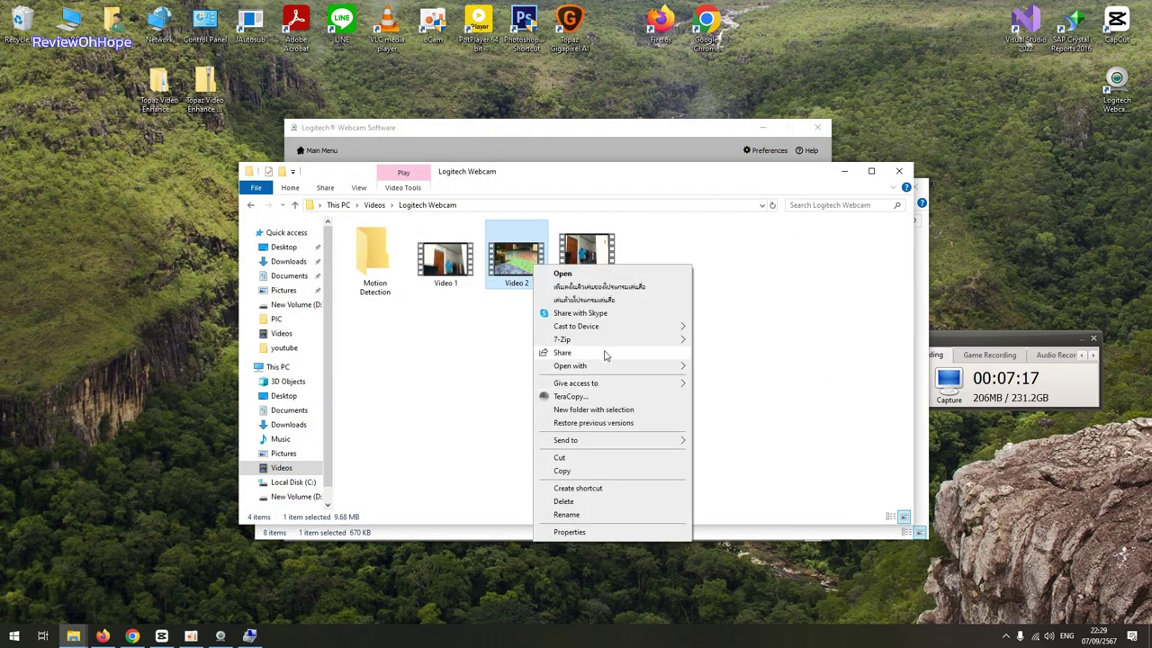
pyautogui.moveTo(615, 367)
pyautogui.click(724, 367)
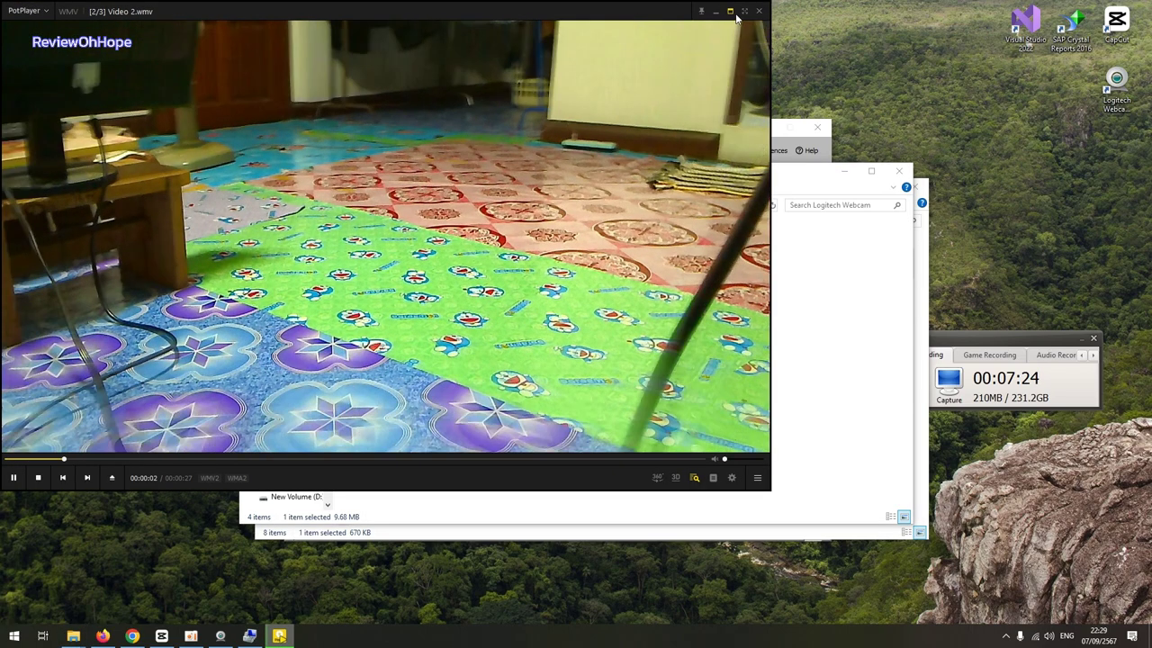
# Watch Video 2 in full screen in PotPlayer, leave full screen, and close the player.
pyautogui.click(743, 12)
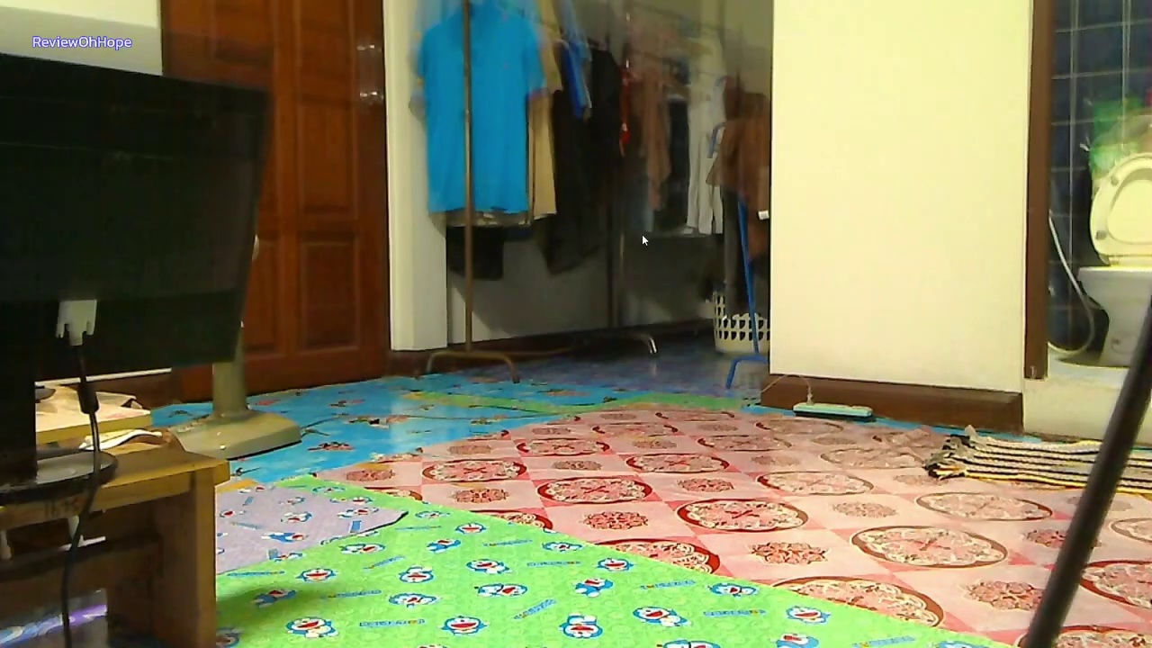
pyautogui.doubleClick(642, 234)
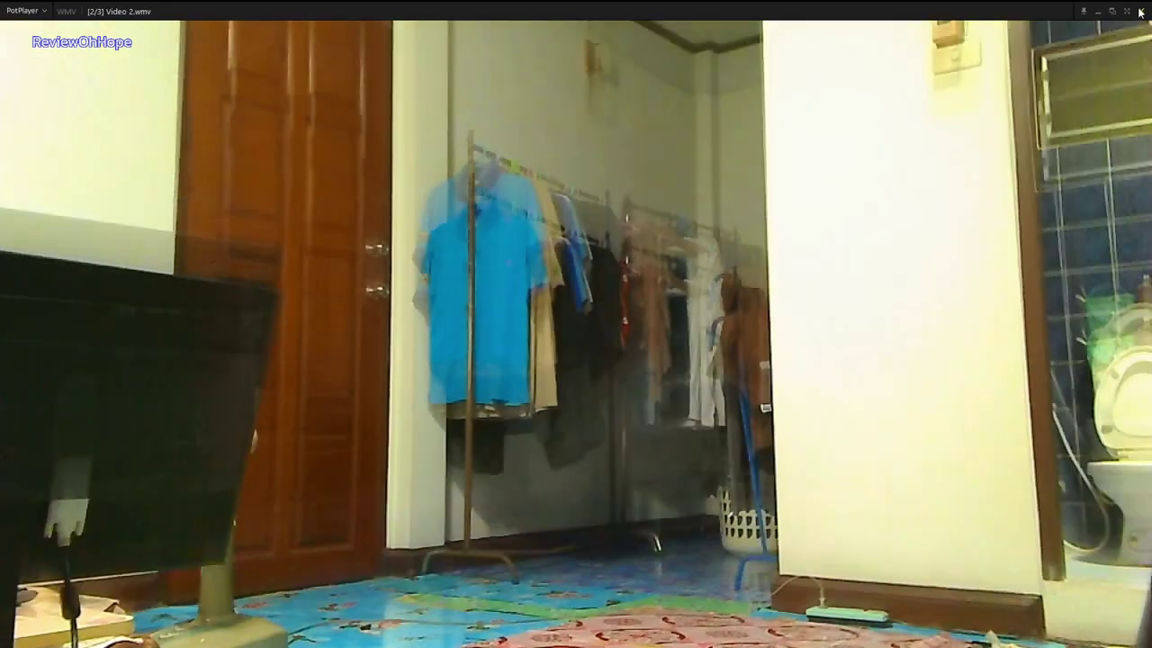
pyautogui.hotkey('alt', 'F4')
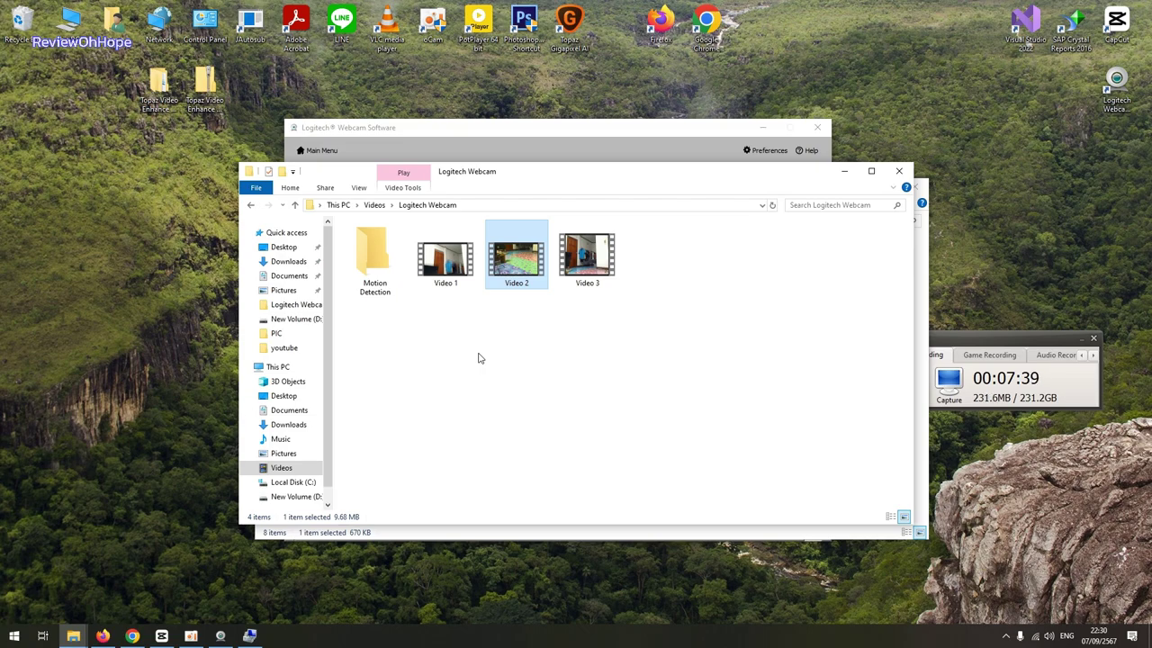
# Switch to the oCam recorder window and stop the screen recording.
pyautogui.click(956, 338)
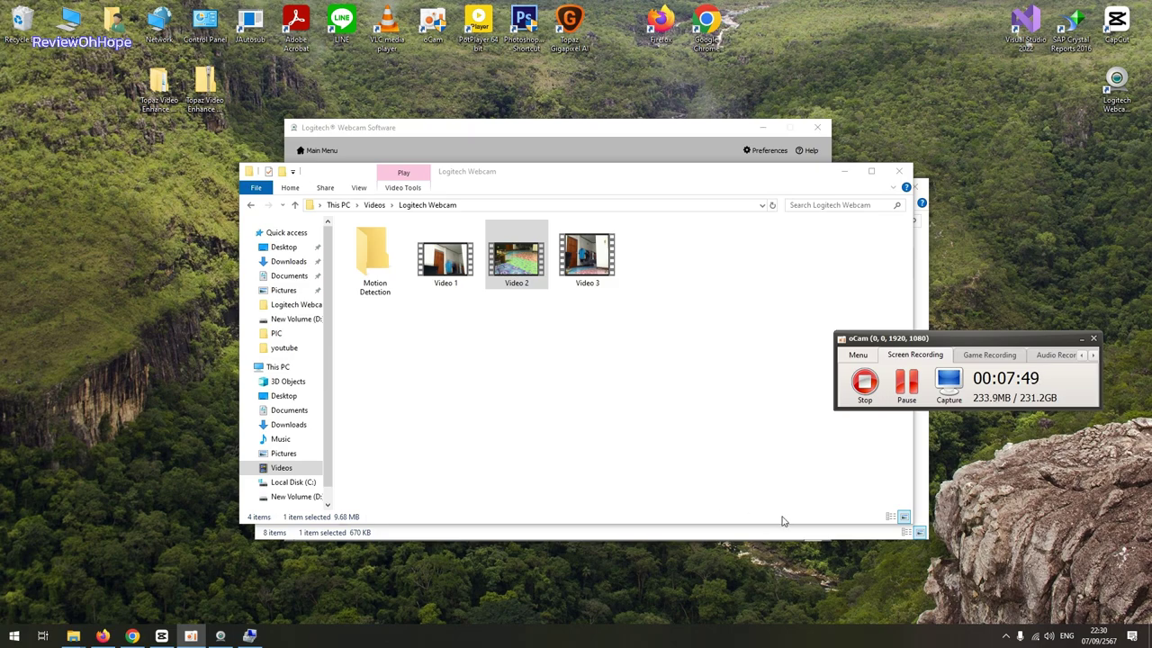
pyautogui.click(863, 381)
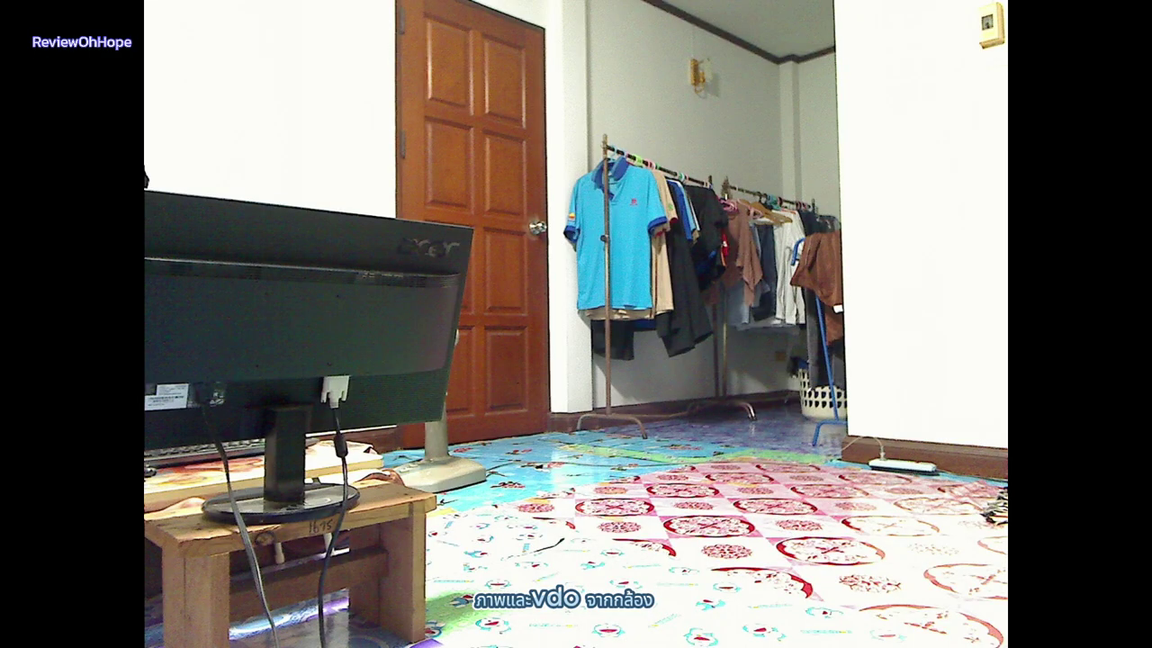